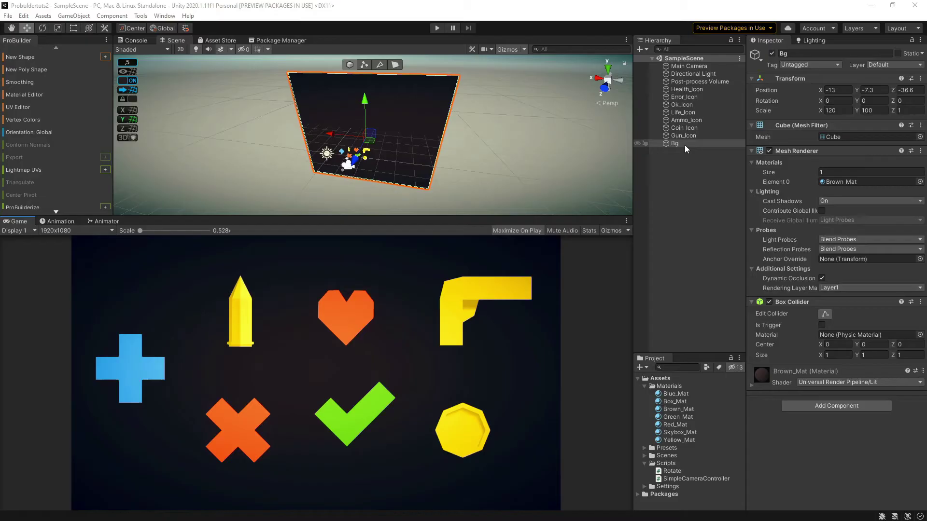
# - Deactivate the Bg, Gun_Icon, Coin_Icon and Ammo_Icon objects in the scene
pyautogui.click(682, 144)
pyautogui.click(772, 54)
pyautogui.click(684, 136)
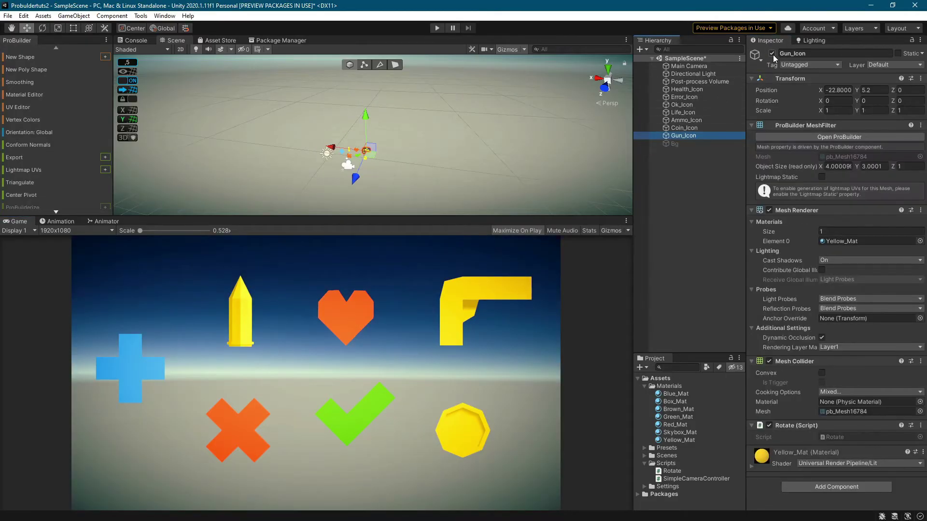
pyautogui.click(772, 53)
pyautogui.click(684, 128)
pyautogui.click(772, 54)
pyautogui.click(686, 120)
pyautogui.click(772, 54)
# - Deactivate the Life_Icon, Ok_Icon, Error_Icon and Health_Icon objects
pyautogui.click(684, 113)
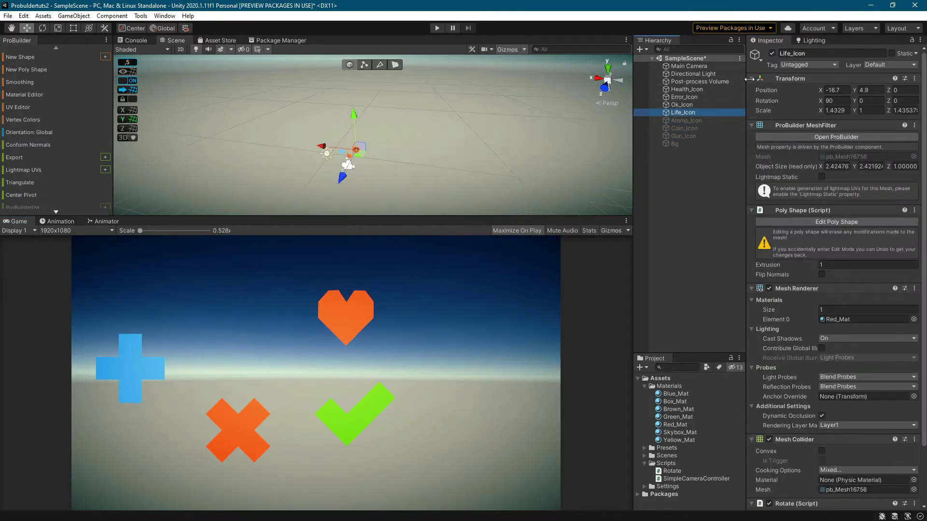
pyautogui.click(772, 53)
pyautogui.click(684, 105)
pyautogui.click(772, 53)
pyautogui.click(685, 97)
pyautogui.click(772, 53)
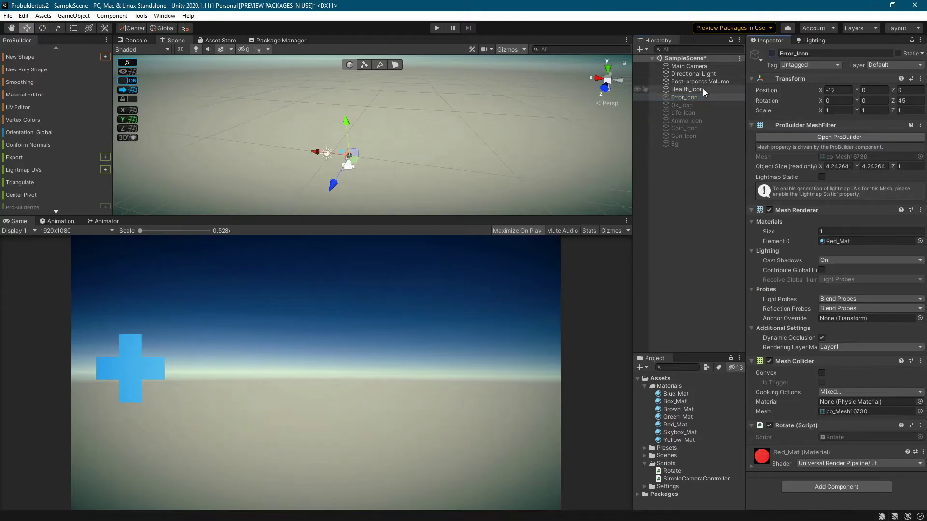
pyautogui.click(687, 89)
pyautogui.click(772, 54)
# - Review the Post-process Volume's overrides and enlarge the Scene view's height
pyautogui.click(714, 81)
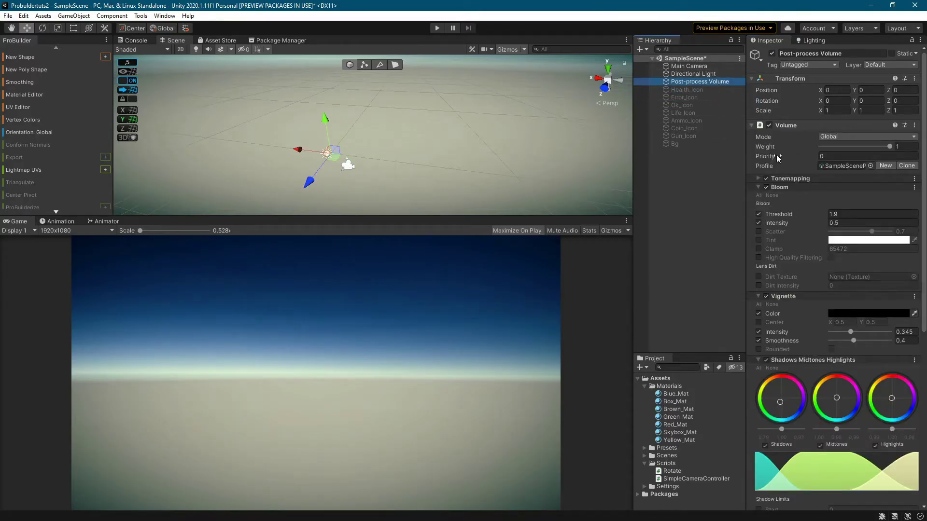
pyautogui.scroll(-3, 766, 282)
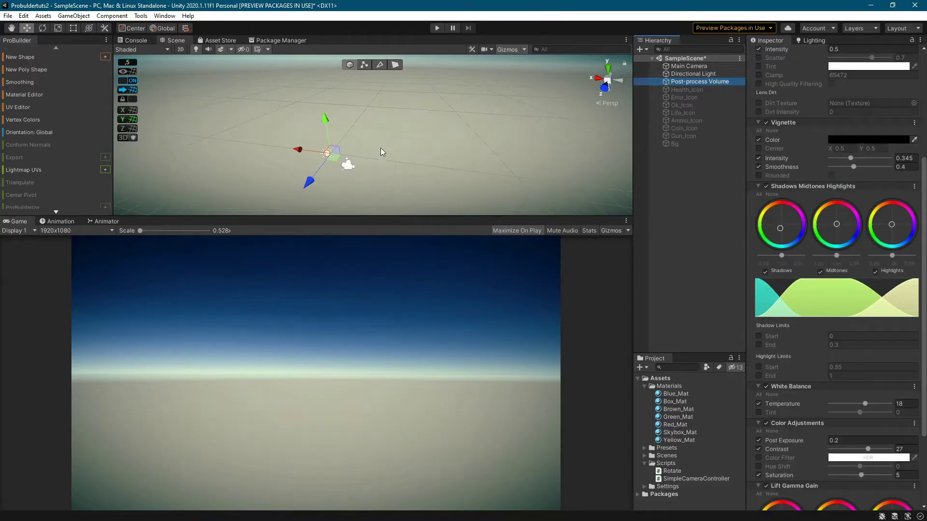
pyautogui.moveTo(393, 217); pyautogui.dragTo(393, 332)
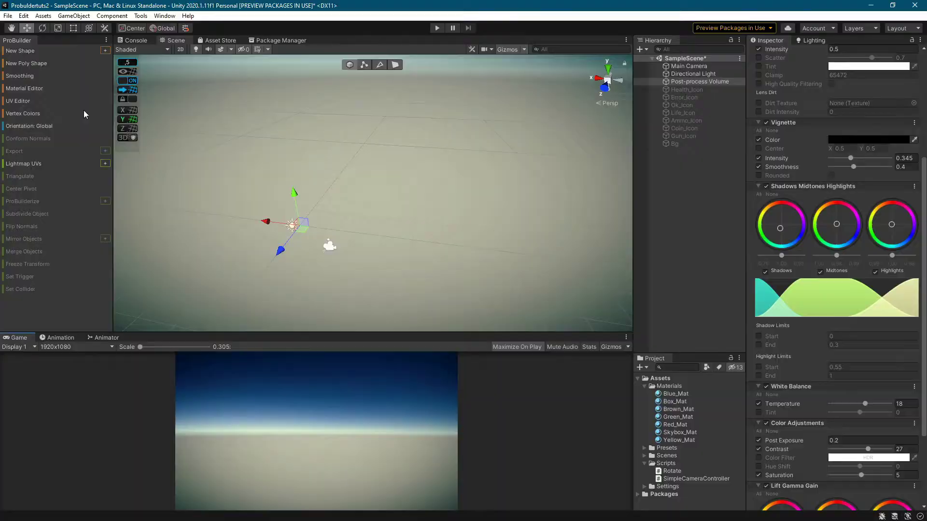
# - Build a ProBuilder cube of size 10 × 1 × 10 and reset its transform to the origin
pyautogui.click(105, 51)
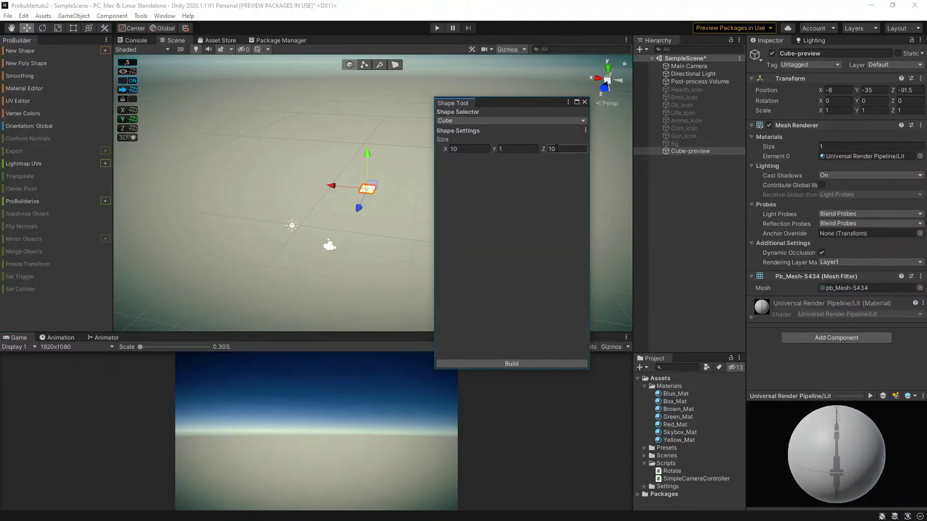
pyautogui.click(515, 365)
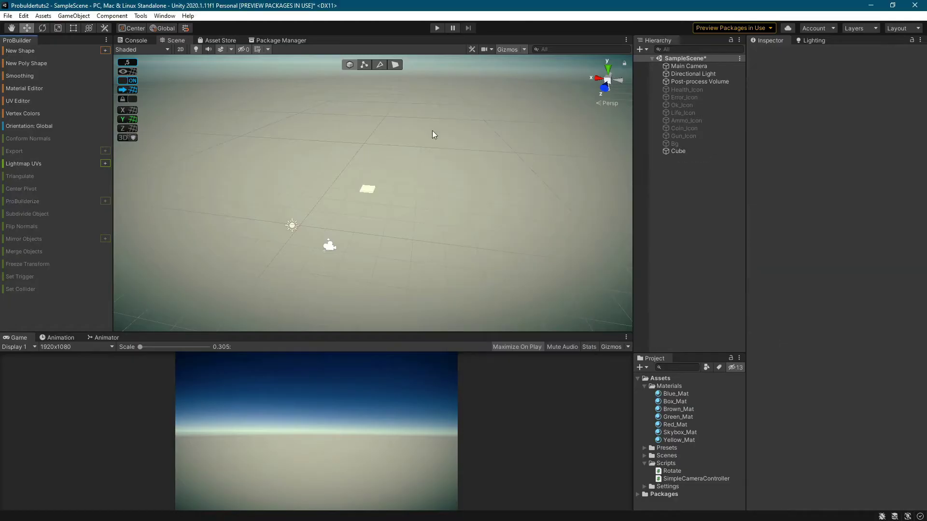
pyautogui.click(584, 102)
pyautogui.click(372, 181)
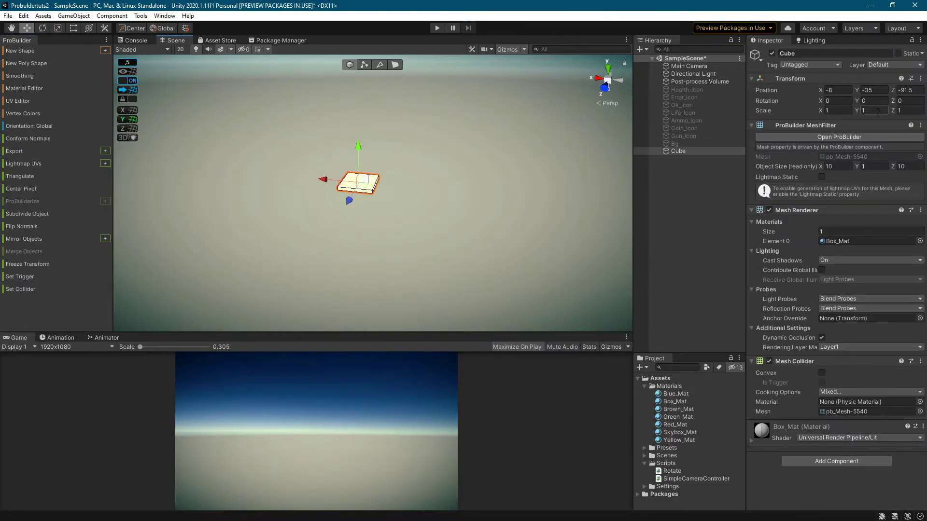
pyautogui.click(920, 79)
pyautogui.click(859, 92)
# - With grid snapping at .5, insert an edge loop across the slab's width and move it about 0.5 units from the +Z edge
pyautogui.scroll(-8, 439, 152)
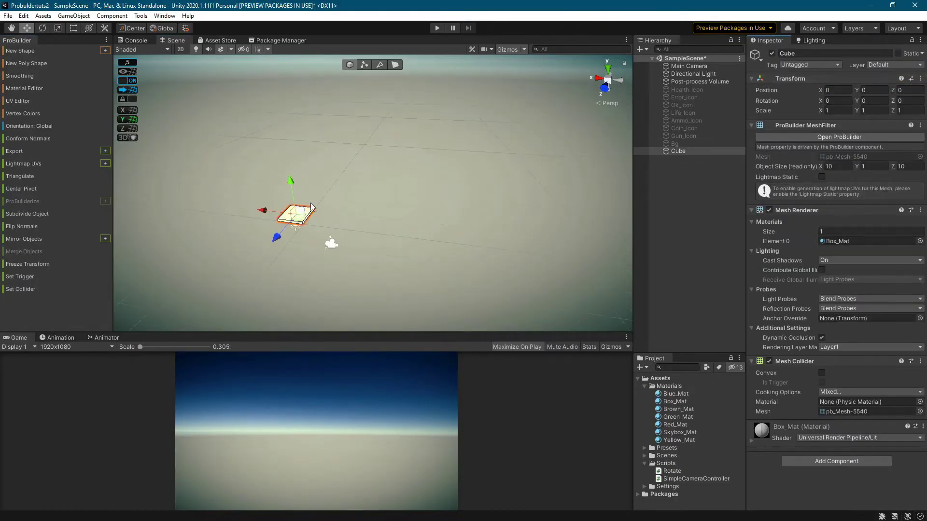
pyautogui.moveTo(279, 241); pyautogui.dragTo(333, 221, button='right')
pyautogui.moveTo(193, 280); pyautogui.dragTo(362, 251, button='middle')
pyautogui.scroll(7, 364, 256)
pyautogui.moveTo(364, 256); pyautogui.dragTo(356, 306, button='right')
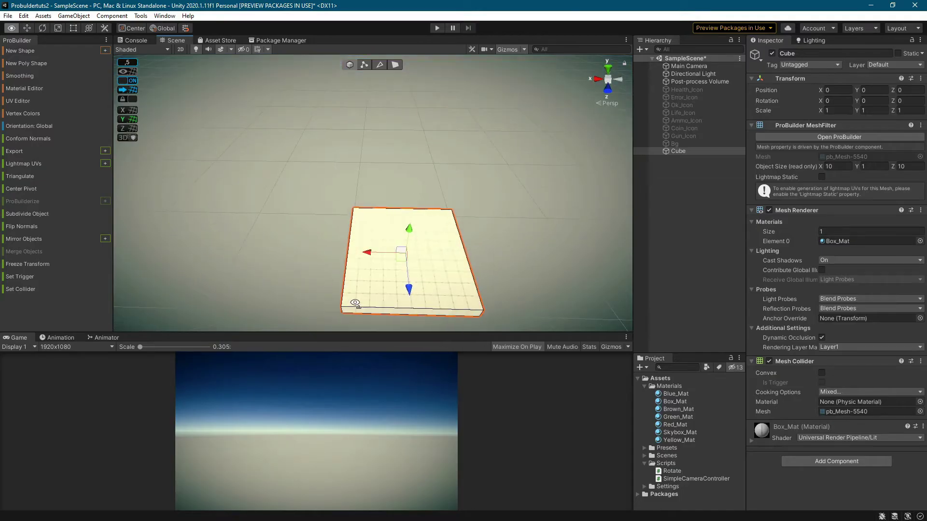
pyautogui.moveTo(372, 309); pyautogui.dragTo(408, 245, button='middle')
pyautogui.scroll(5, 408, 245)
pyautogui.scroll(-4, 470, 193)
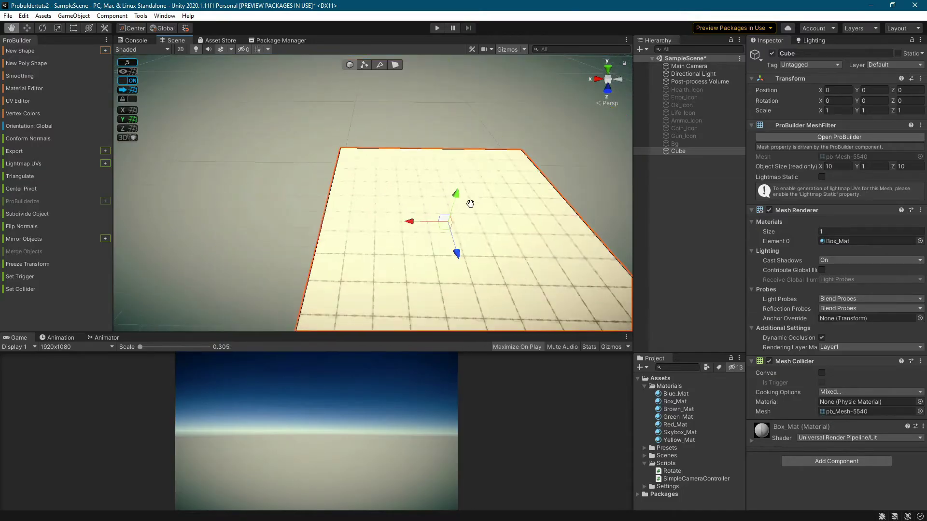
pyautogui.moveTo(496, 218); pyautogui.dragTo(489, 236, button='middle')
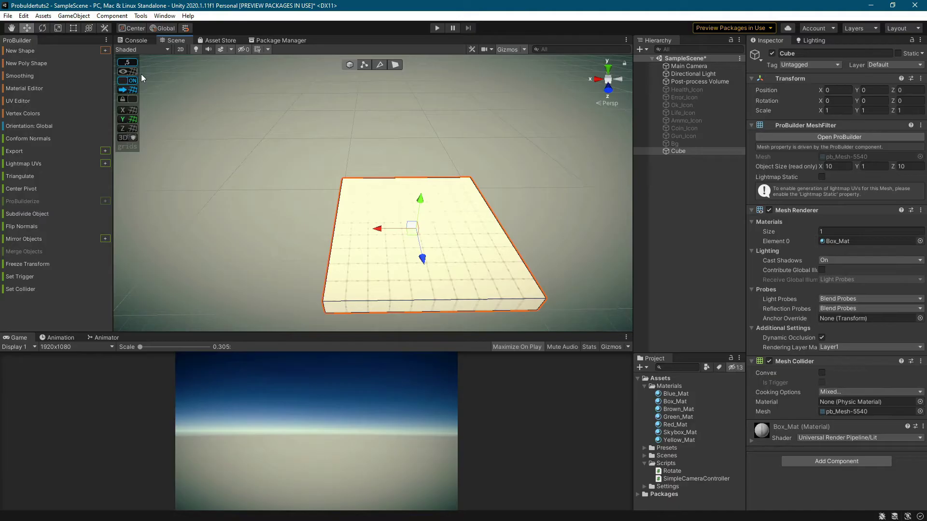
pyautogui.click(377, 67)
pyautogui.click(328, 265)
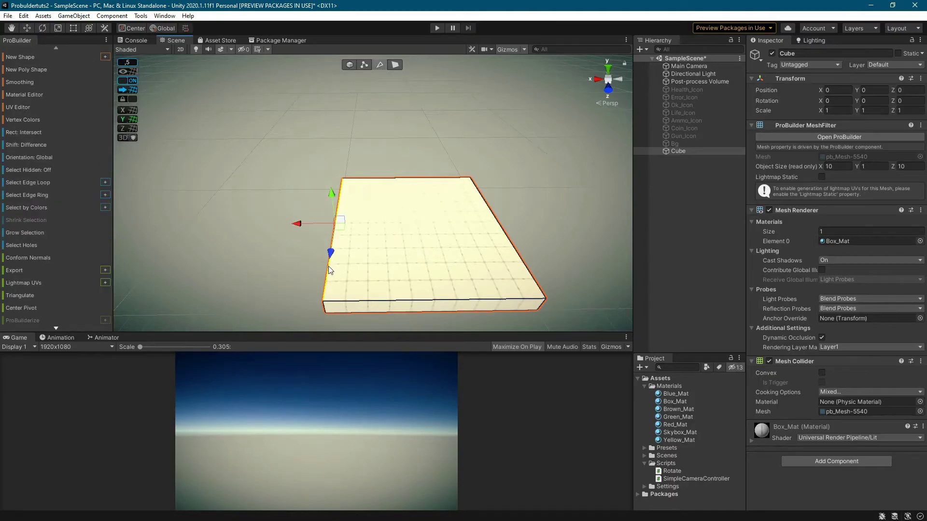
pyautogui.scroll(-1, 56, 274)
pyautogui.scroll(-3, 56, 276)
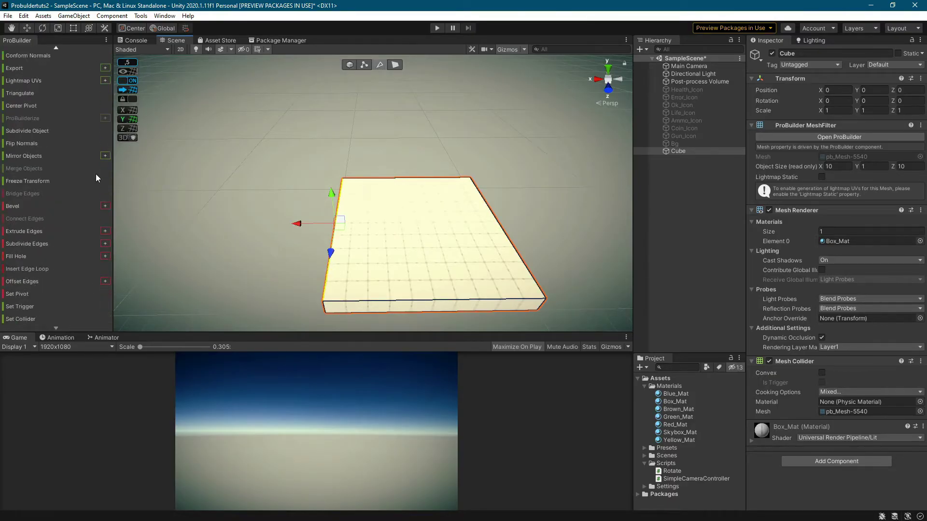
pyautogui.click(127, 62)
pyautogui.write(',5')
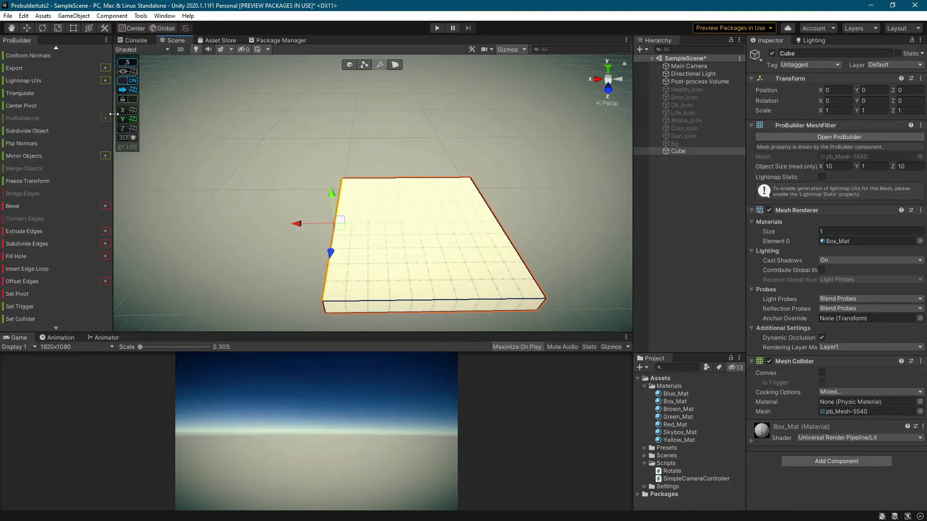
pyautogui.click(32, 269)
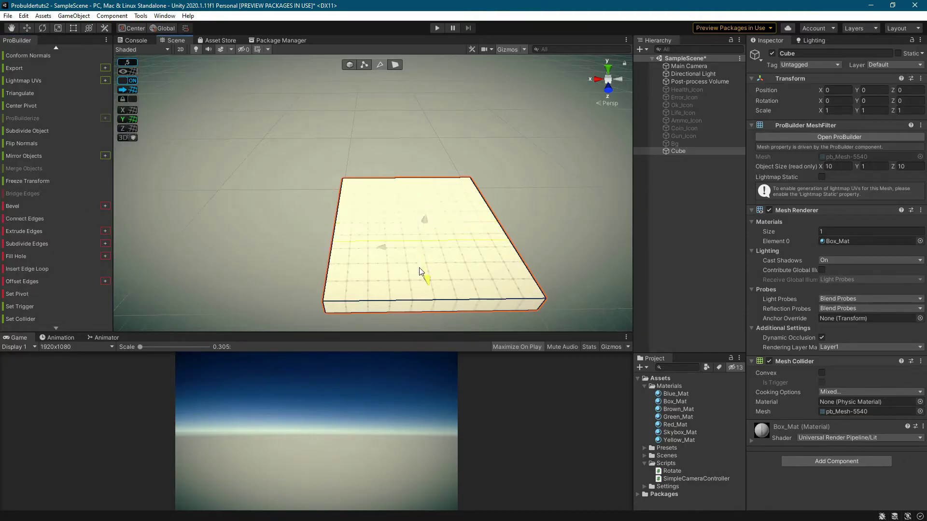
pyautogui.moveTo(420, 271); pyautogui.dragTo(424, 300)
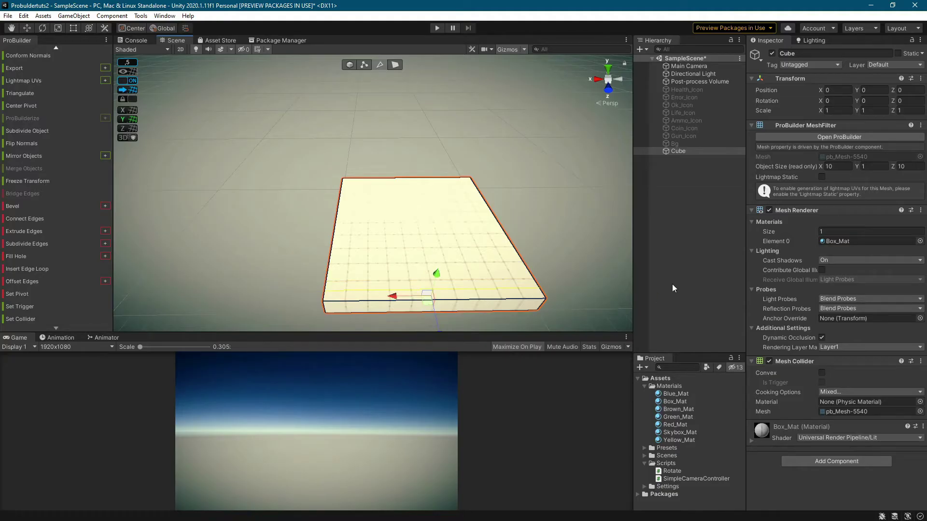
# - Disable Shadows Midtones Highlights and Color Adjustments on the Post-process Volume, and collapse those two overrides and White Balance
pyautogui.click(686, 82)
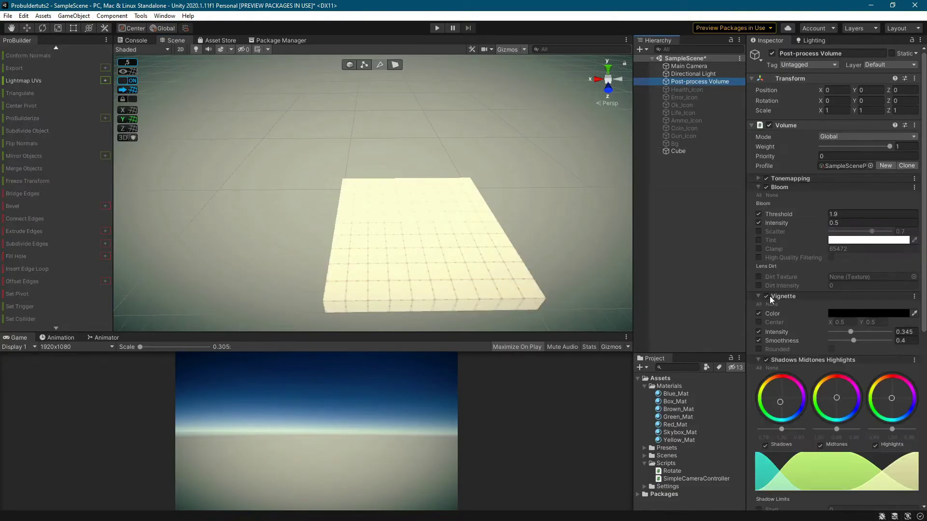
pyautogui.click(767, 361)
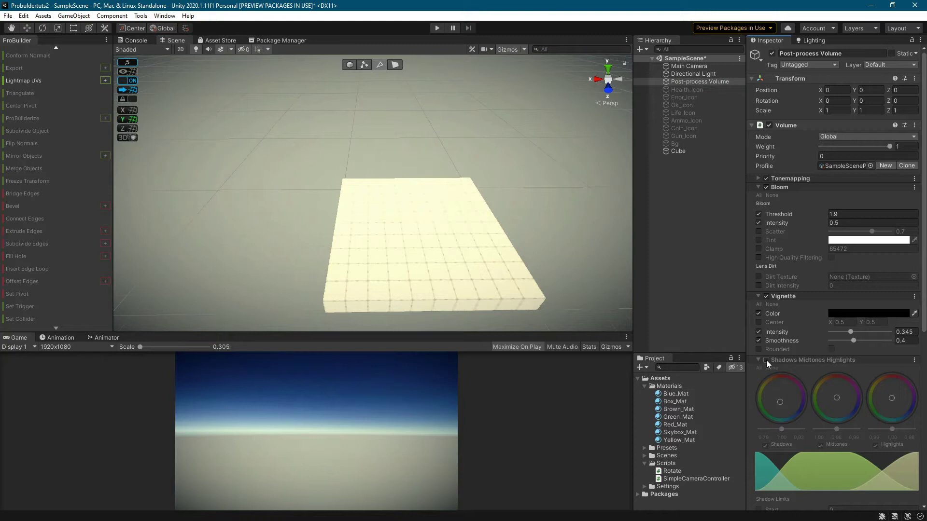
pyautogui.click(758, 360)
pyautogui.click(766, 369)
pyautogui.click(758, 369)
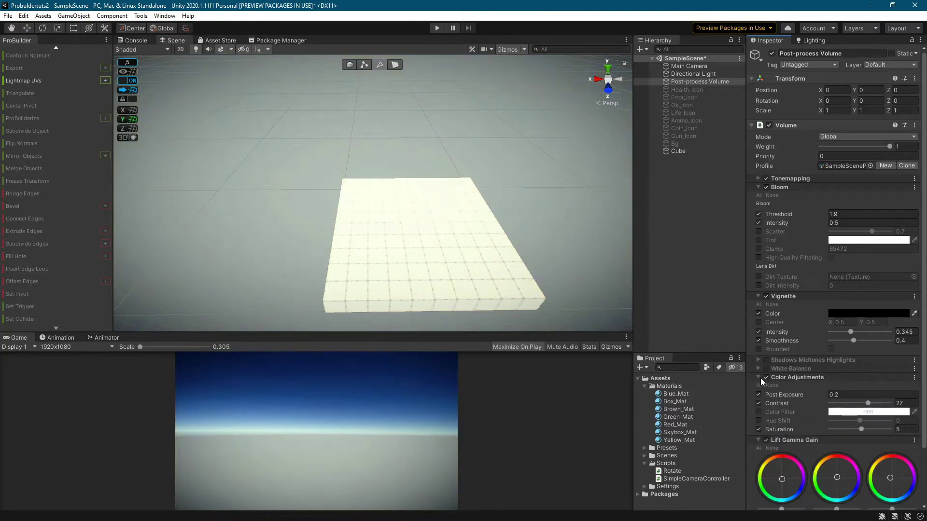
pyautogui.click(766, 377)
pyautogui.click(758, 378)
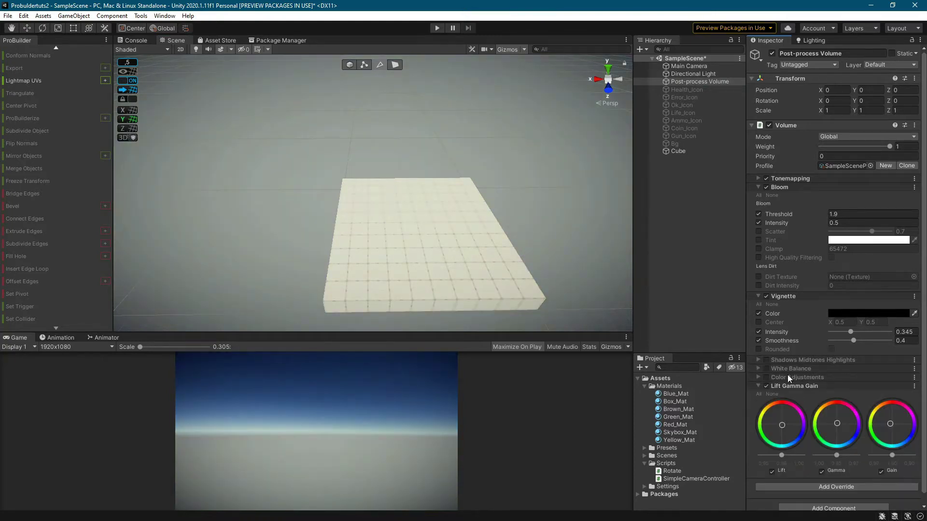
pyautogui.scroll(-1, 816, 394)
pyautogui.click(766, 359)
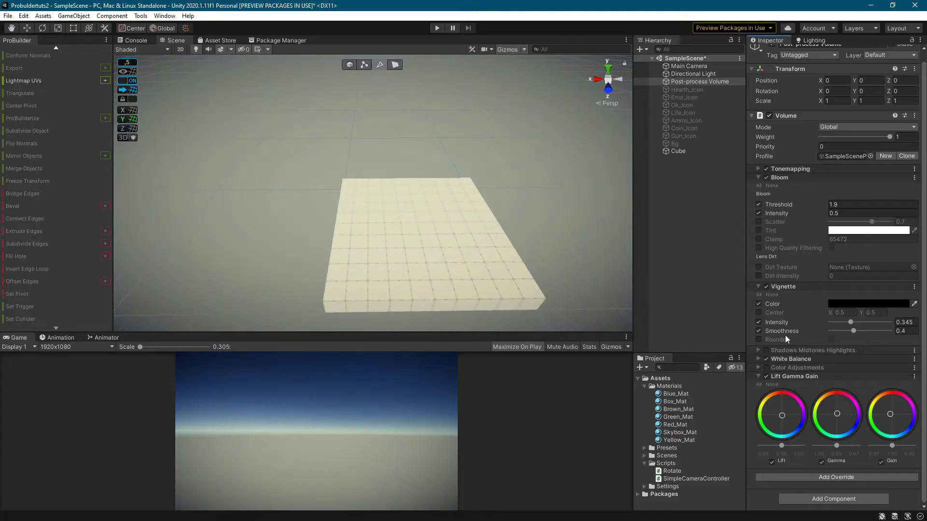
pyautogui.scroll(1, 784, 309)
# - Insert another edge loop across the slab's width and move it about 0.5 units from the -Z edge
pyautogui.click(403, 249)
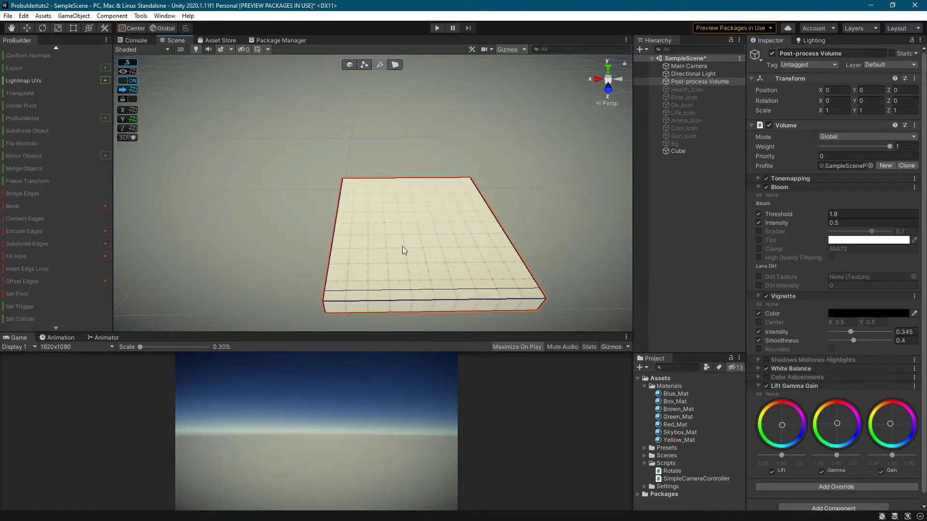
pyautogui.click(332, 244)
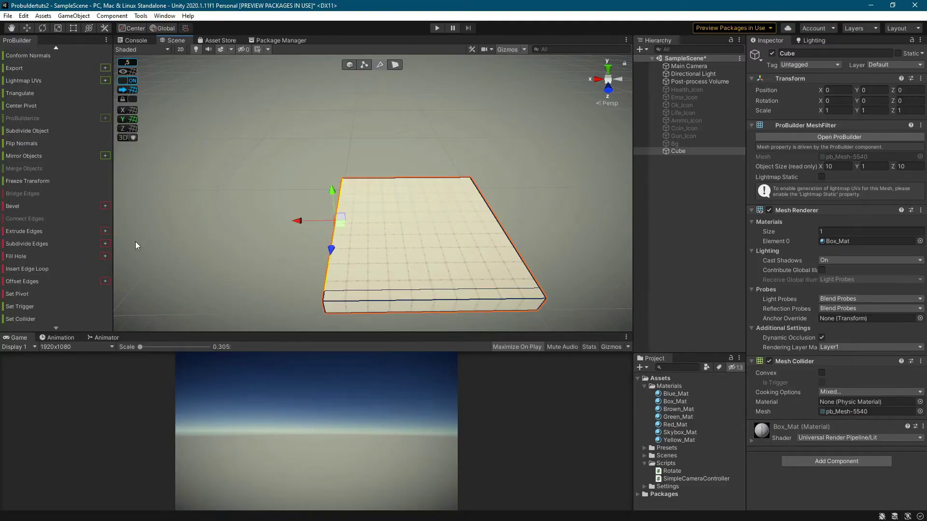
pyautogui.click(26, 268)
pyautogui.moveTo(423, 258); pyautogui.dragTo(427, 210)
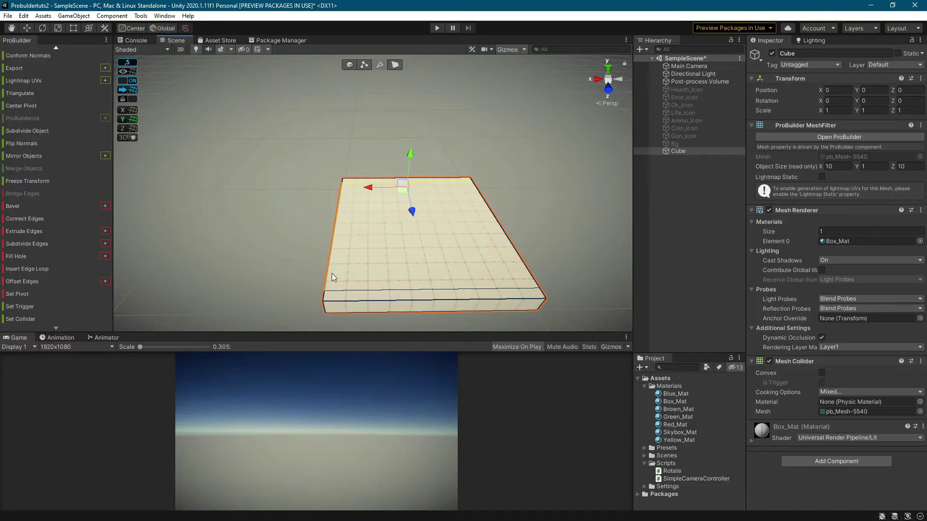
# - Insert two edge loops along the slab's depth, placing them about 0.5 units in from the +X and -X edges
pyautogui.click(370, 301)
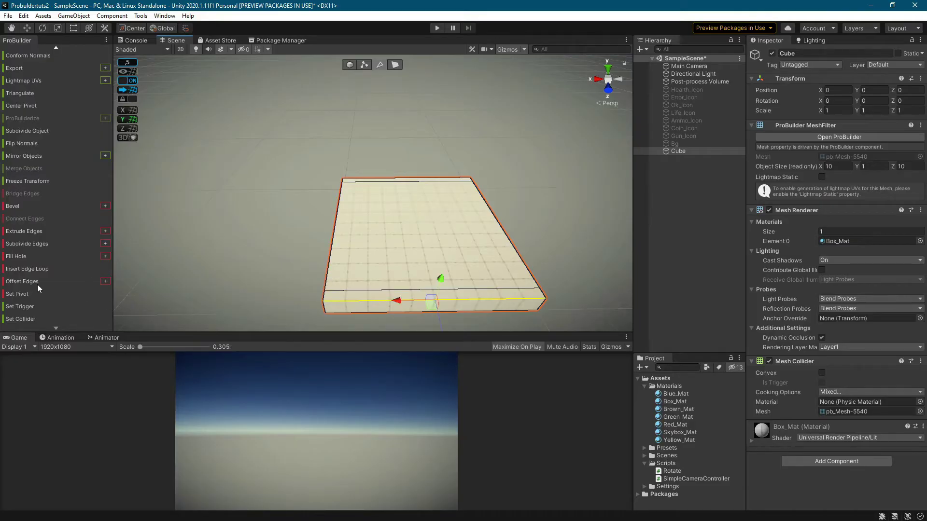
pyautogui.click(27, 269)
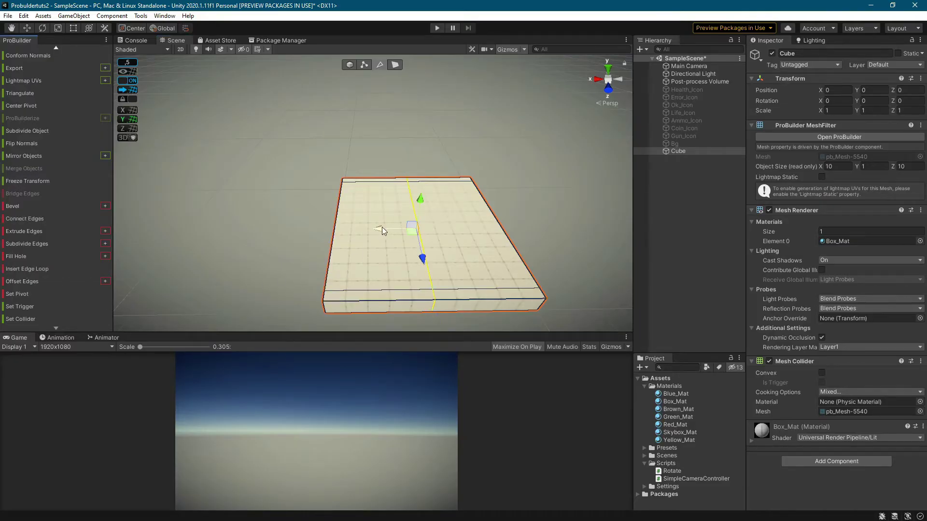
pyautogui.moveTo(328, 230); pyautogui.dragTo(313, 230)
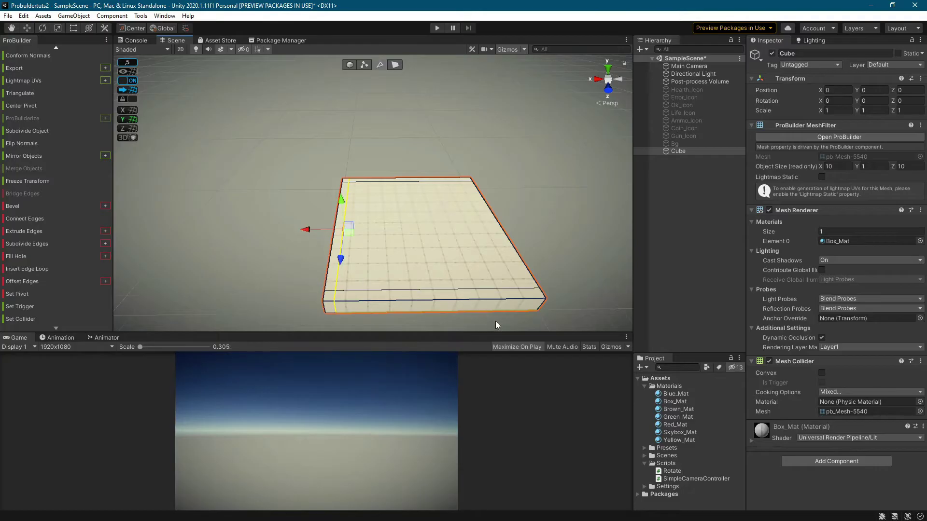
pyautogui.click(498, 300)
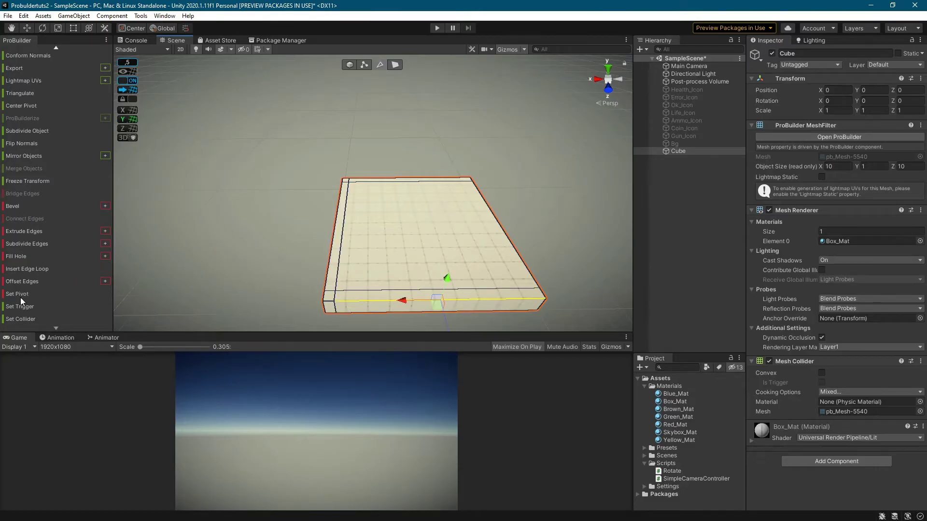
pyautogui.click(31, 267)
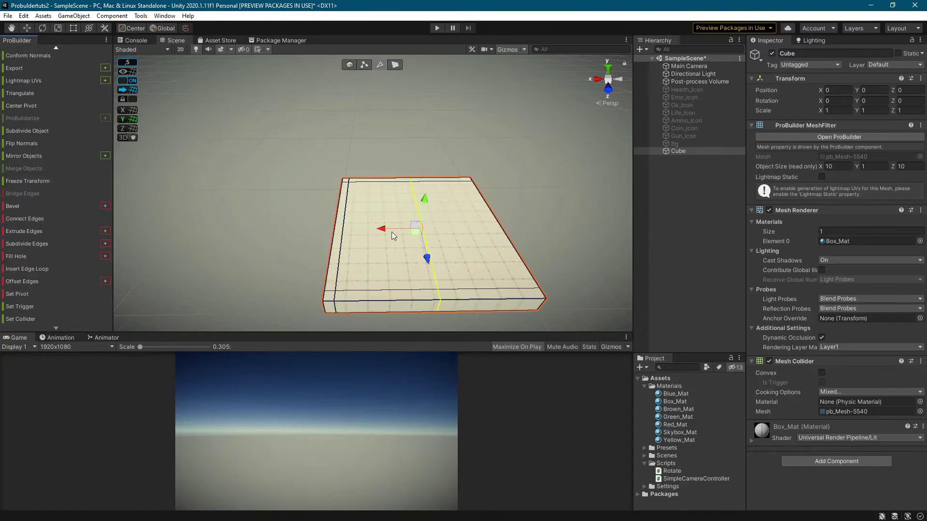
pyautogui.moveTo(394, 230); pyautogui.dragTo(451, 238)
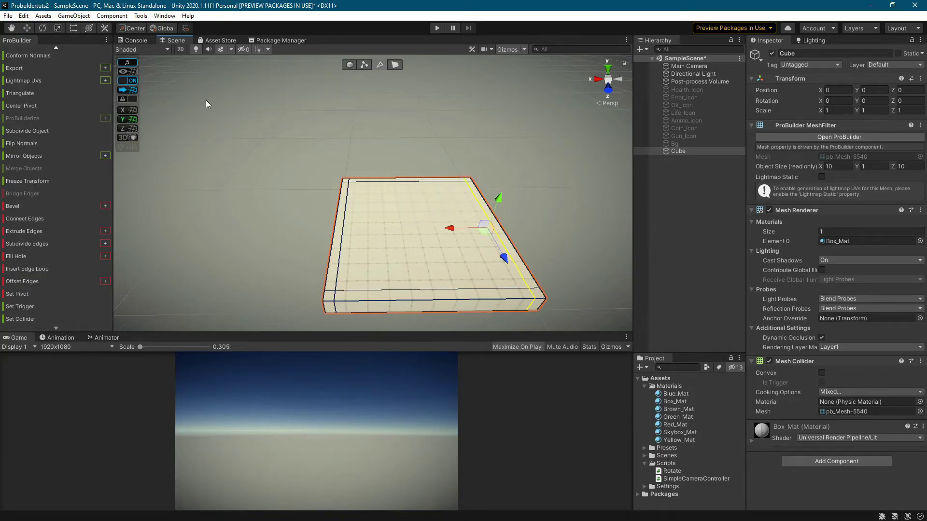
# - Select the slab's four top border faces and raise them about 5 units to form the walls
pyautogui.click(395, 65)
pyautogui.click(337, 261)
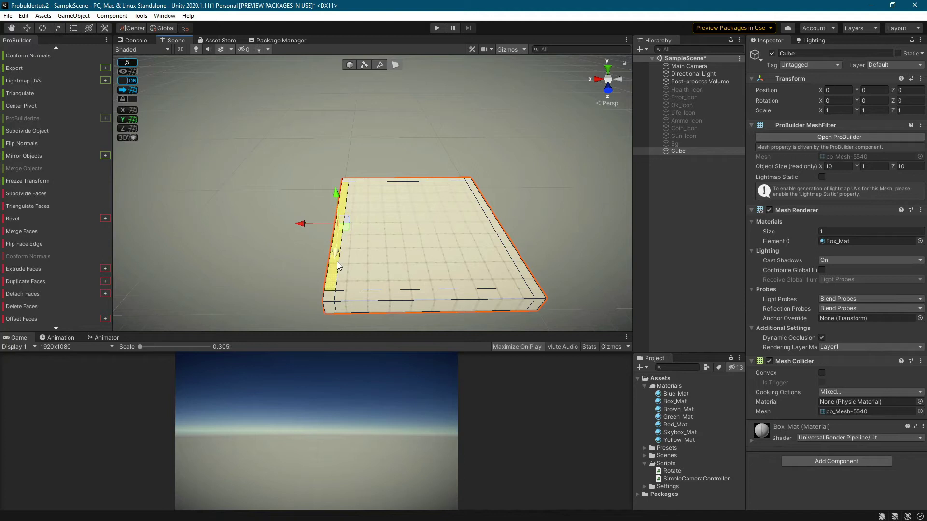
pyautogui.keyDown('shift'); pyautogui.click(369, 298); pyautogui.keyUp('shift')
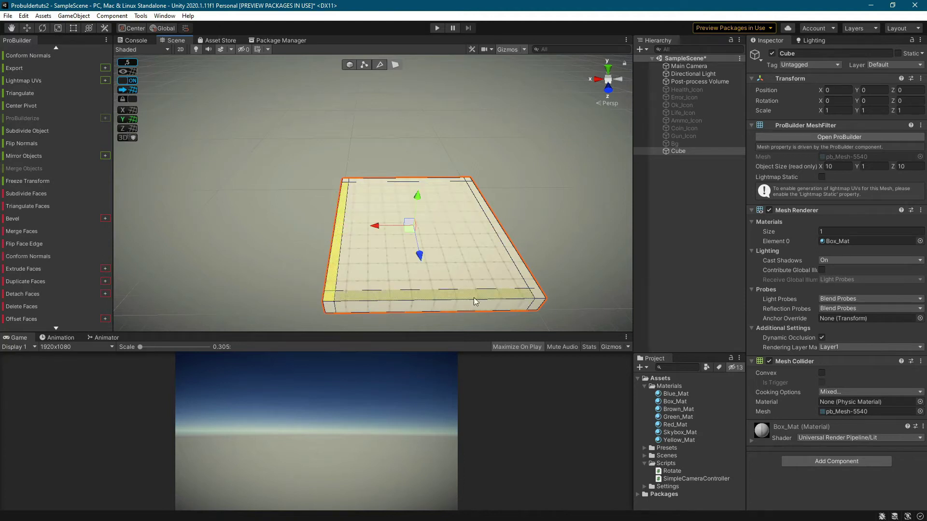
pyautogui.keyDown('shift'); pyautogui.click(514, 249); pyautogui.keyUp('shift')
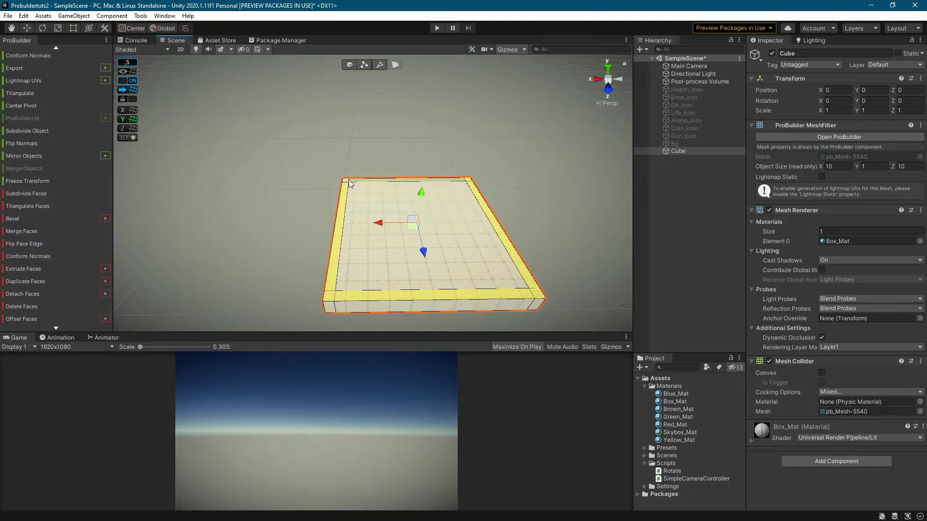
pyautogui.keyDown('shift'); pyautogui.click(439, 181); pyautogui.keyUp('shift')
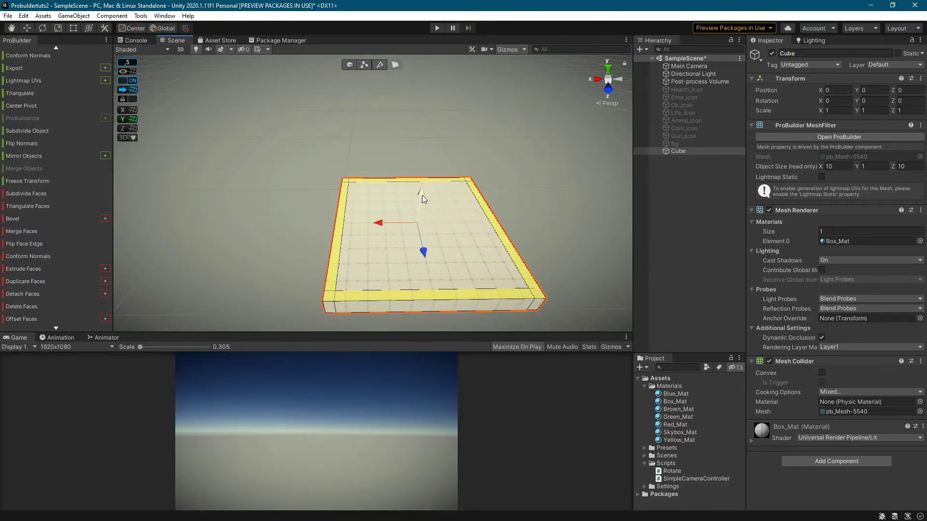
pyautogui.moveTo(422, 195); pyautogui.dragTo(429, 138)
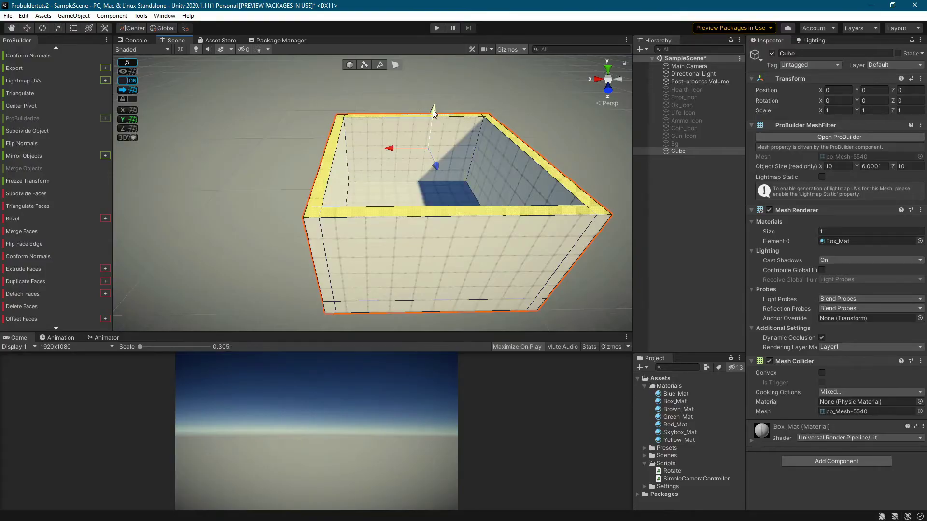
# - Extrude the walls' top rim up about 0.5 units, and extrude the -X wall's upper inner face across to the +X wall as a roof
pyautogui.moveTo(433, 109); pyautogui.dragTo(434, 103)
pyautogui.click(529, 152)
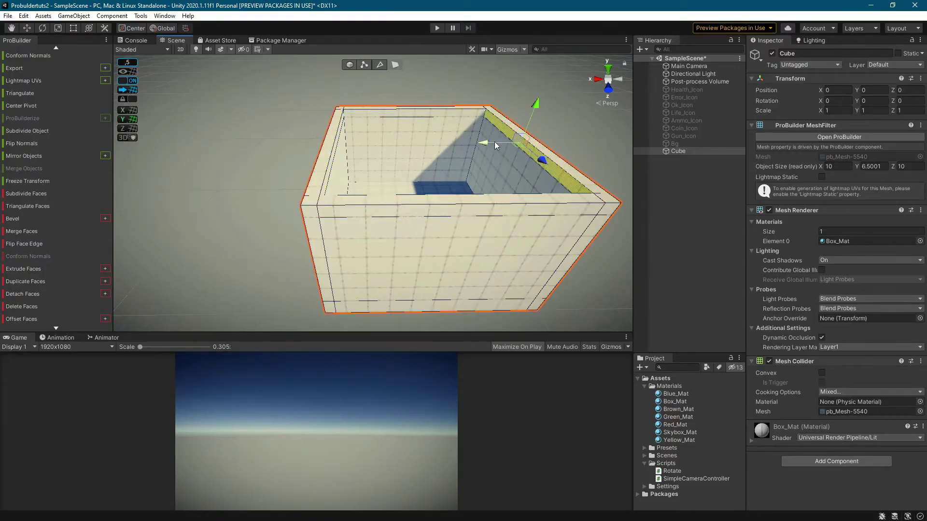
pyautogui.keyDown('shift'); pyautogui.moveTo(494, 142); pyautogui.dragTo(300, 156); pyautogui.keyUp('shift')
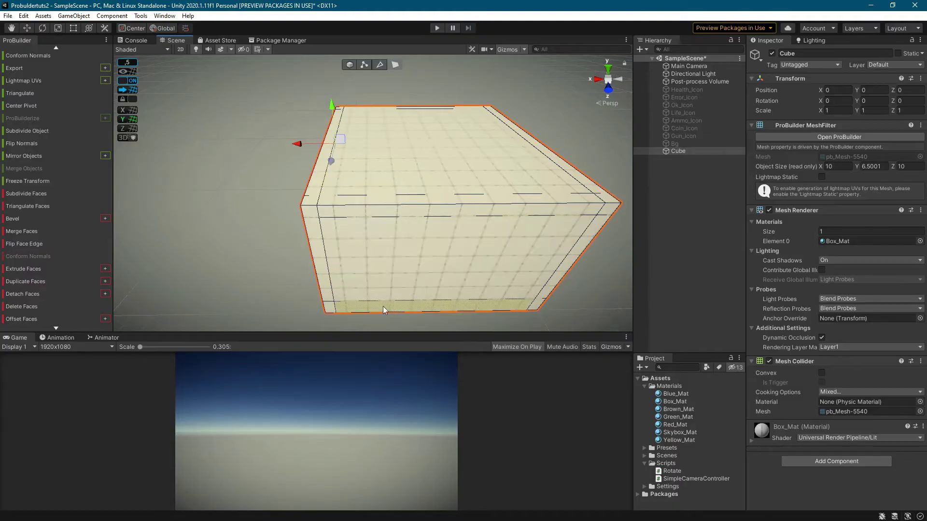
# - Insert two vertical edge loops through the +Z wall, placed about 1 and 3 units from its +X edge
pyautogui.moveTo(331, 290); pyautogui.dragTo(360, 219, button='right')
pyautogui.click(379, 65)
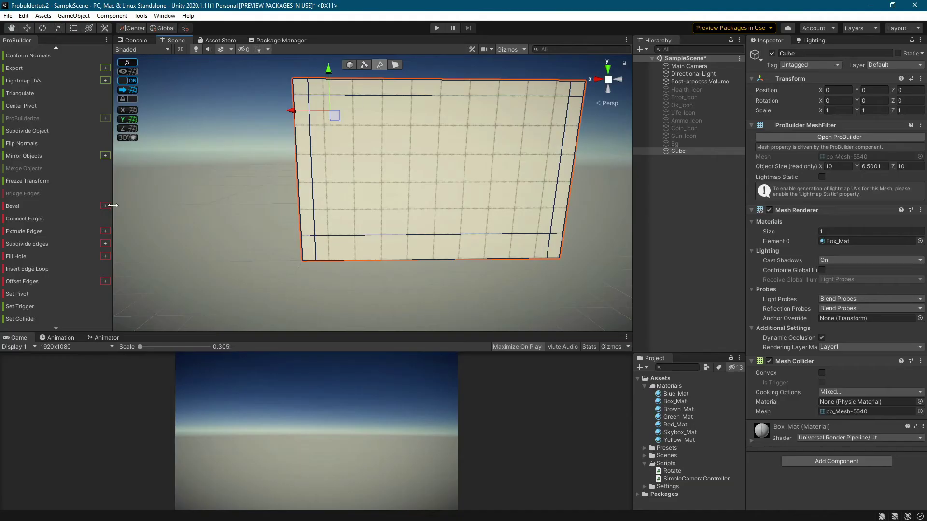
pyautogui.click(314, 191)
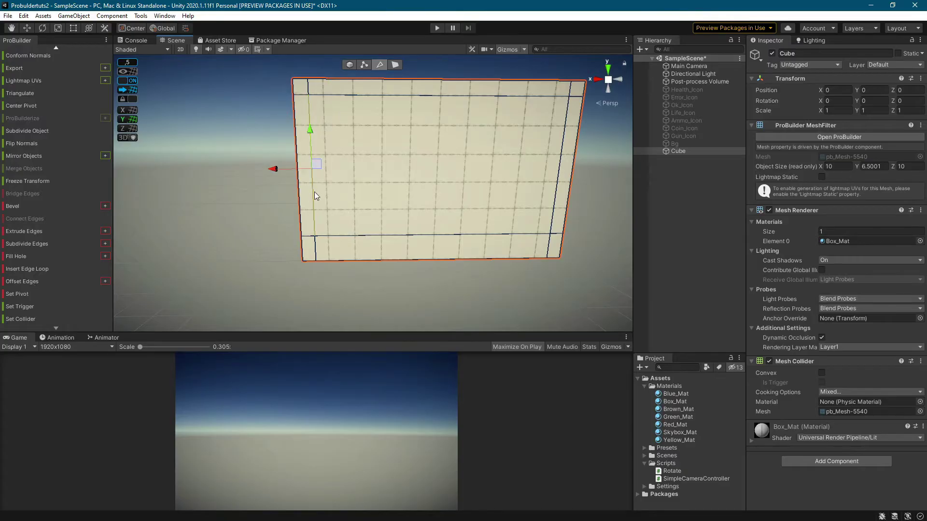
pyautogui.click(362, 235)
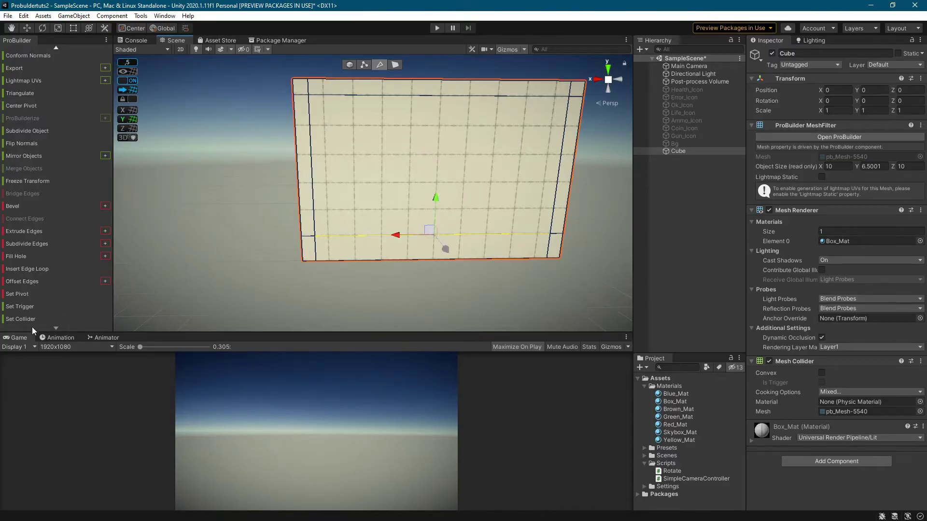
pyautogui.click(33, 269)
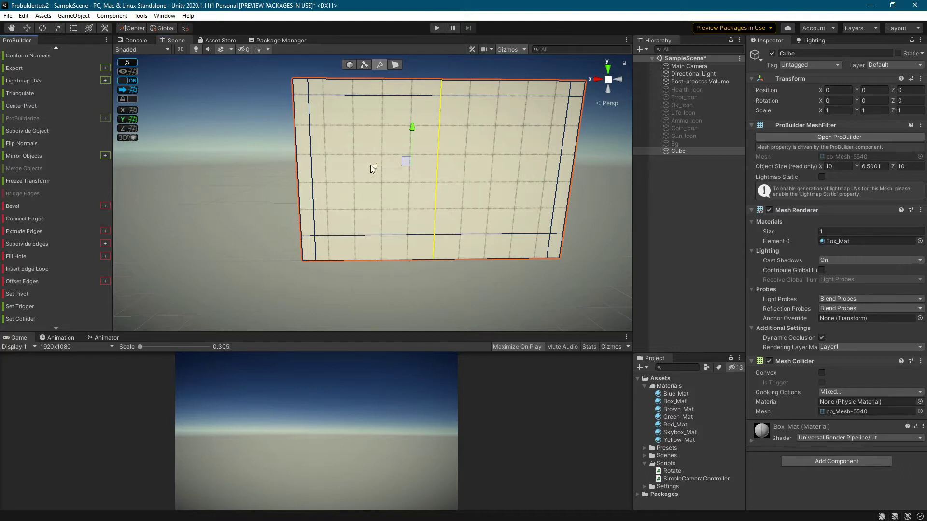
pyautogui.moveTo(372, 166); pyautogui.dragTo(303, 169)
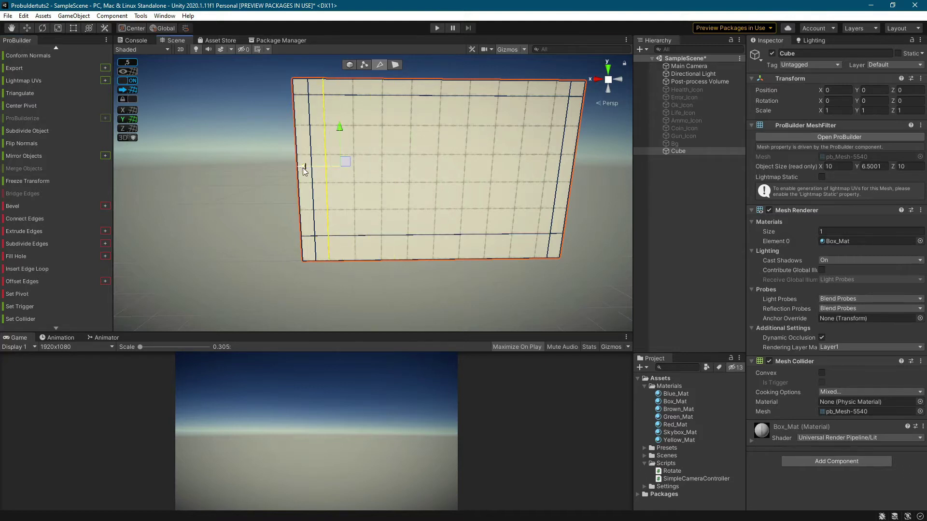
pyautogui.click(398, 231)
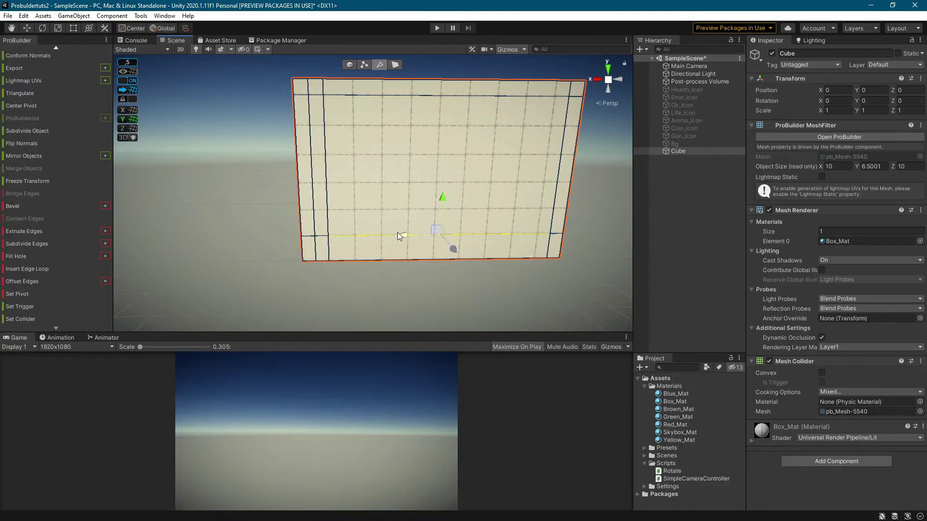
pyautogui.click(25, 268)
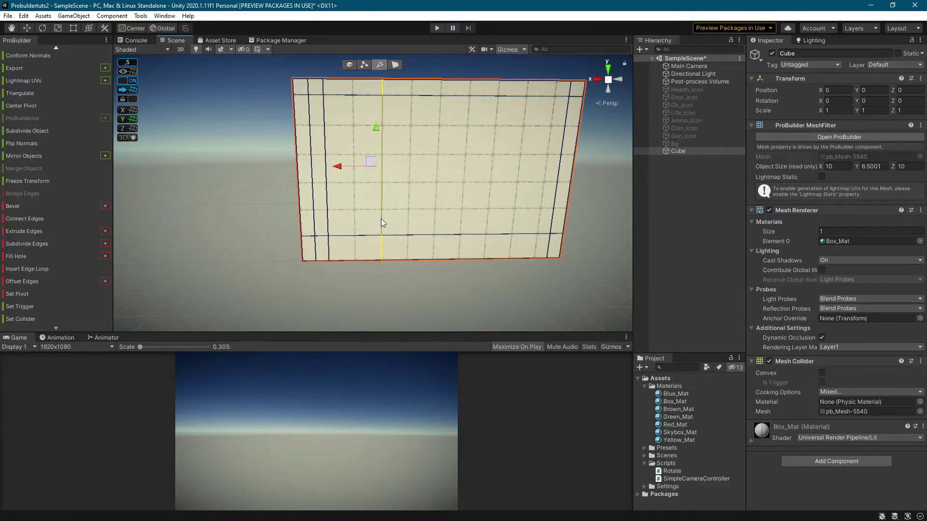
# - Insert a horizontal edge loop around the outer walls and move it up about 0.5 units
pyautogui.click(382, 178)
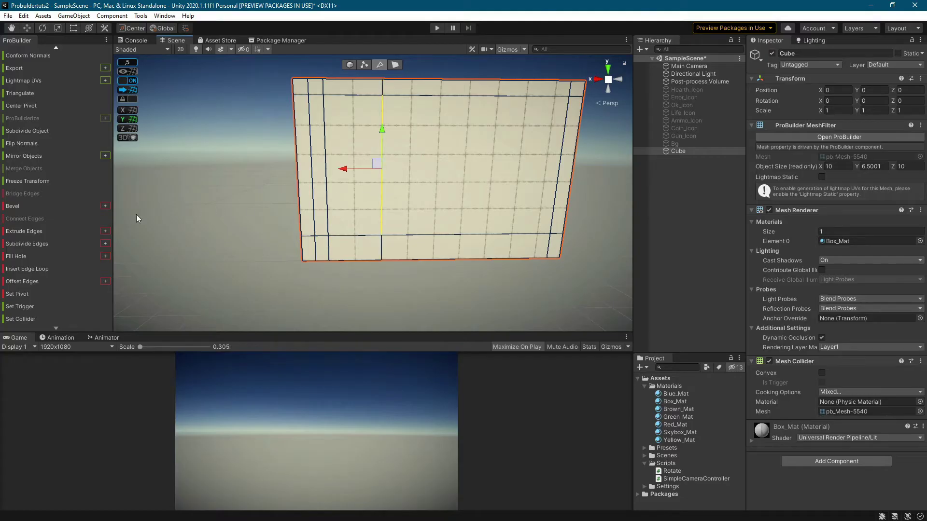
pyautogui.click(26, 267)
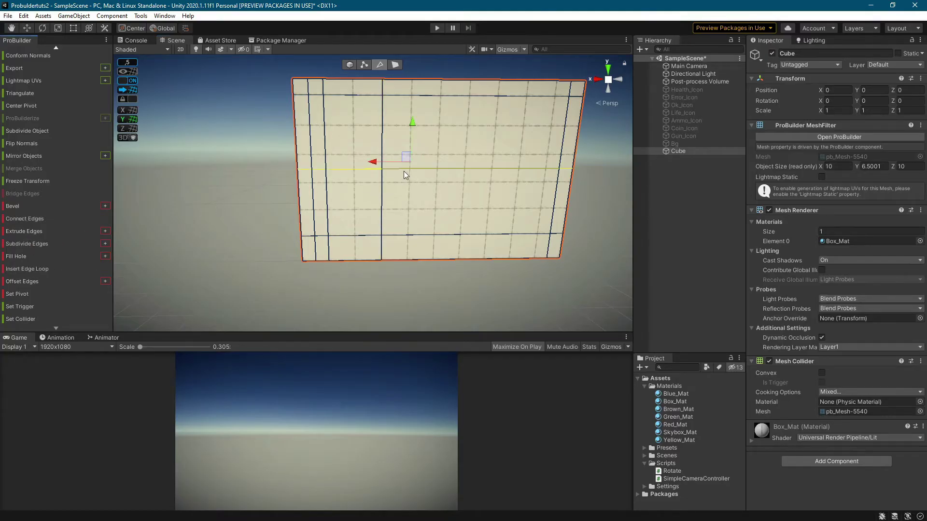
pyautogui.moveTo(413, 123); pyautogui.dragTo(413, 112)
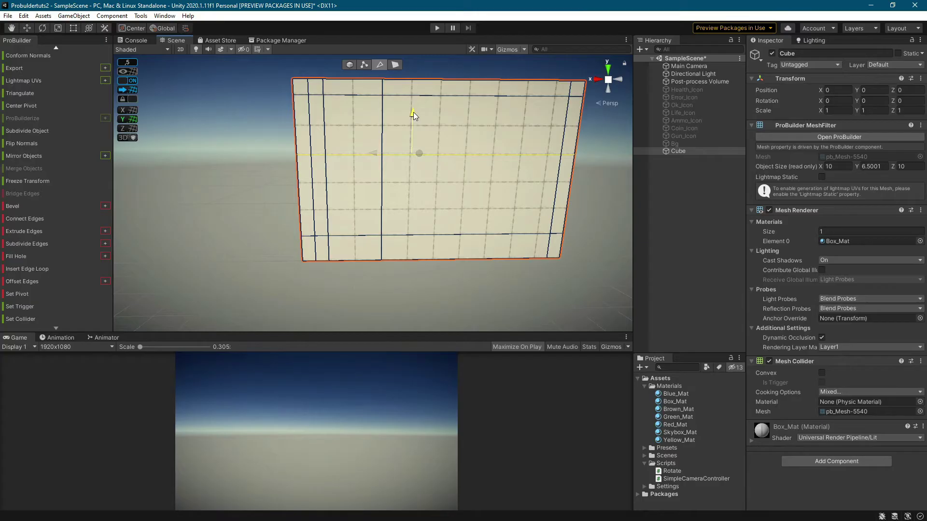
# - Delete the outer doorway face between the two new vertical loops of the +Z wall
pyautogui.click(395, 65)
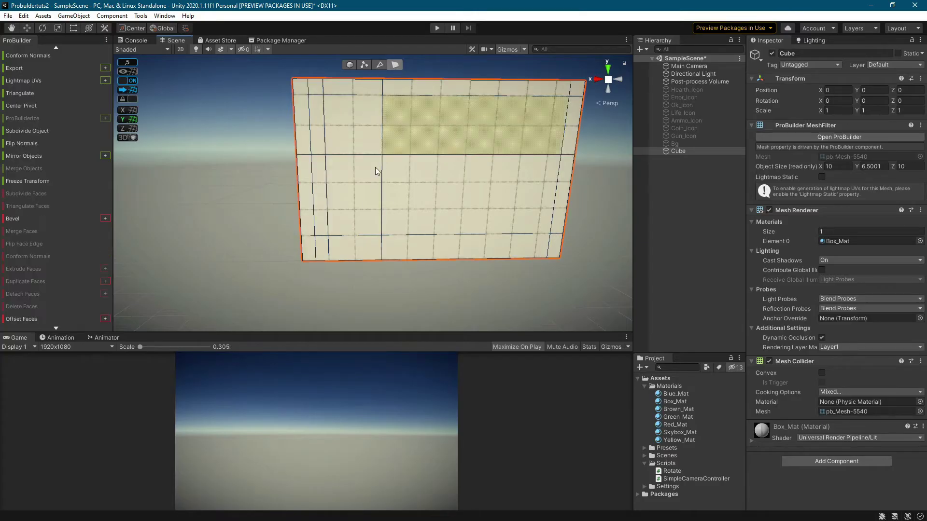
pyautogui.click(365, 190)
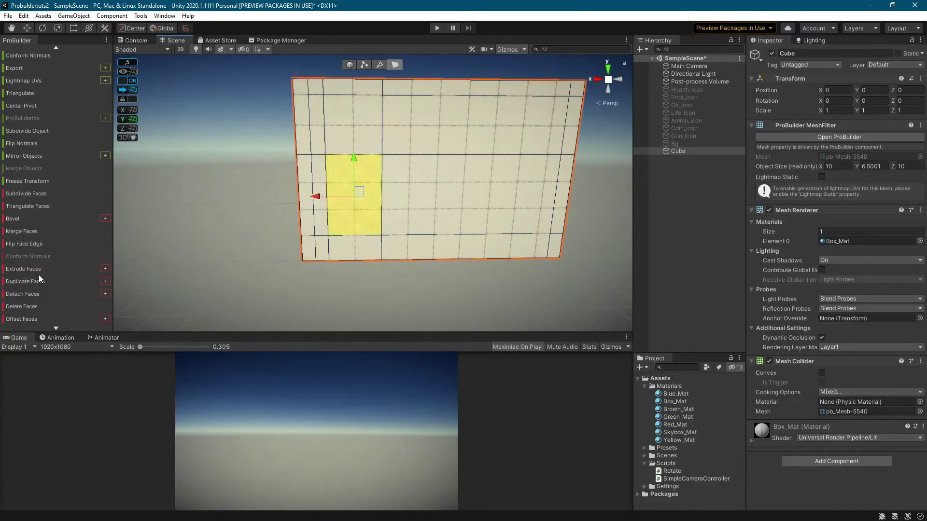
pyautogui.scroll(-3, 39, 276)
pyautogui.click(33, 259)
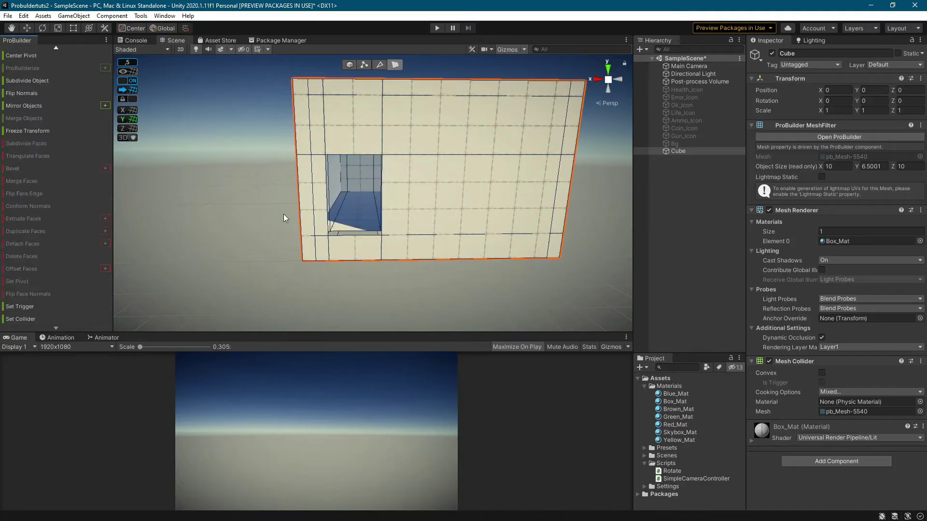
# - On the inside of the +Z wall, insert a horizontal edge loop across the doorway strip and move it up about 0.5 units
pyautogui.scroll(5, 384, 193)
pyautogui.moveTo(384, 195); pyautogui.dragTo(876, 203, button='right')
pyautogui.moveTo(389, 220); pyautogui.dragTo(442, 223, button='right')
pyautogui.scroll(-5, 441, 219)
pyautogui.click(389, 185)
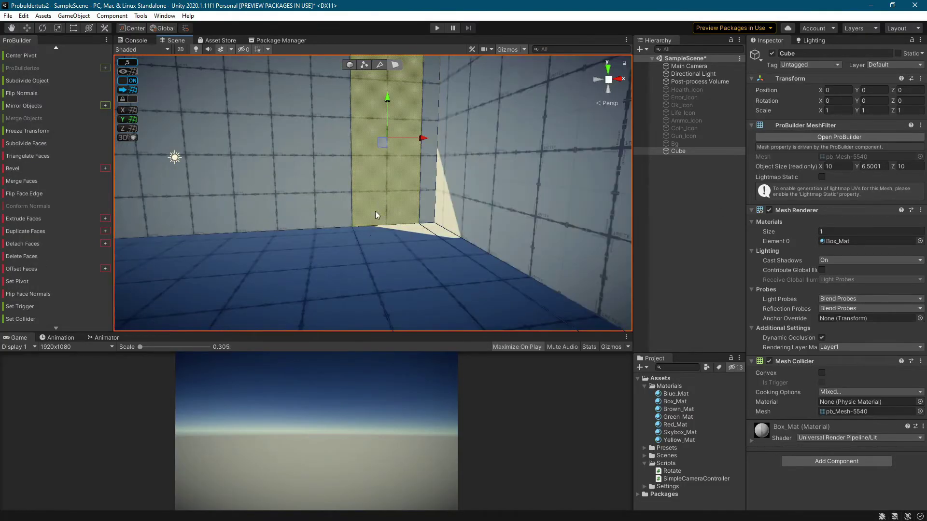
pyautogui.moveTo(309, 213); pyautogui.dragTo(339, 242, button='middle')
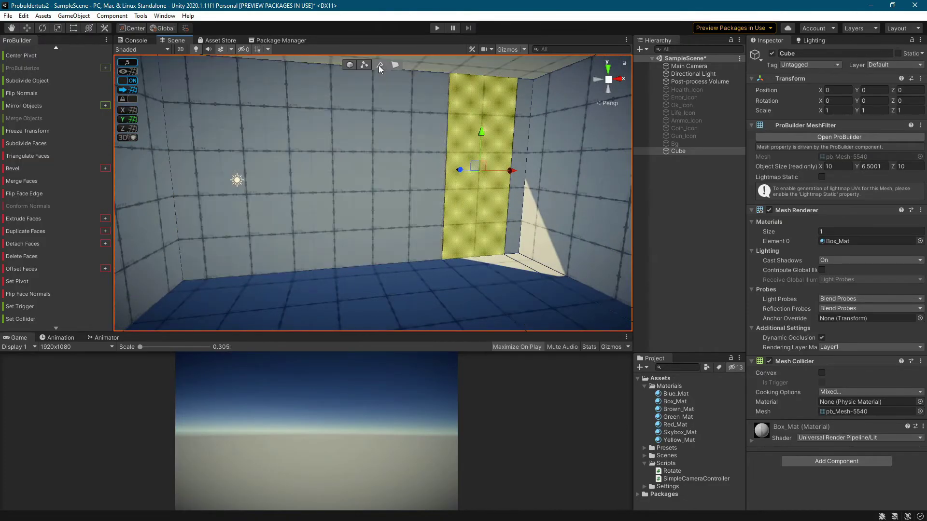
pyautogui.click(380, 64)
pyautogui.click(425, 263)
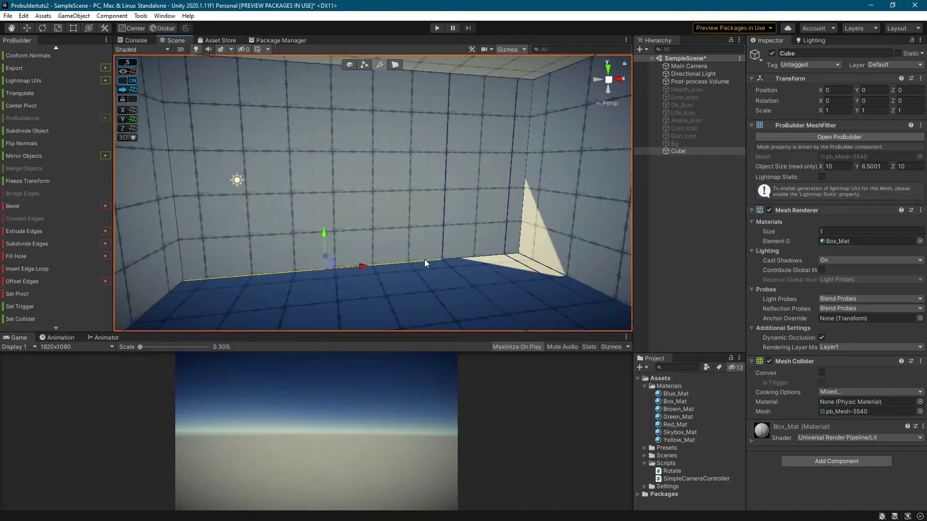
pyautogui.click(442, 232)
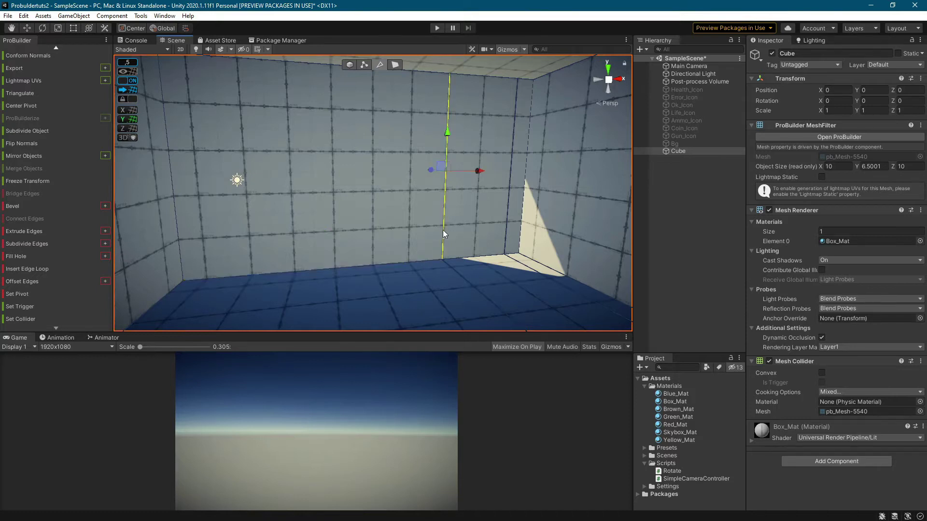
pyautogui.click(34, 269)
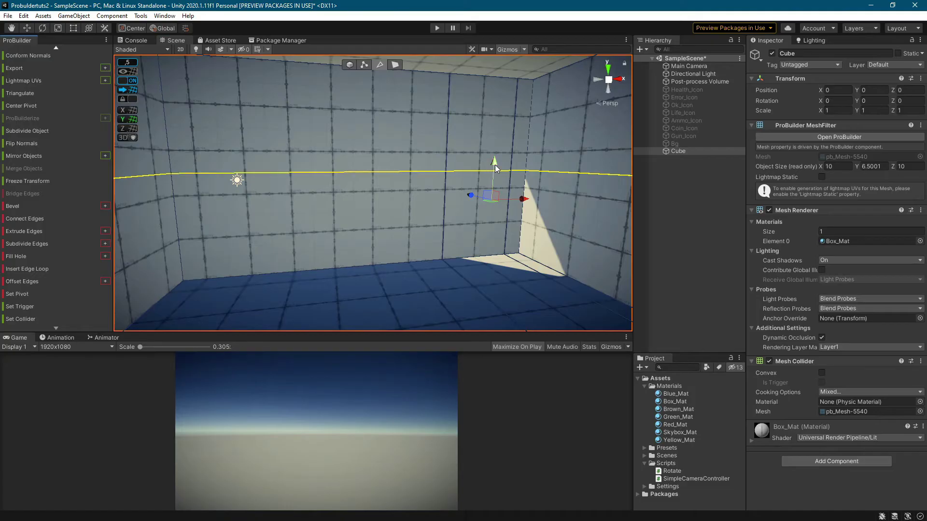
pyautogui.moveTo(494, 164); pyautogui.dragTo(496, 125)
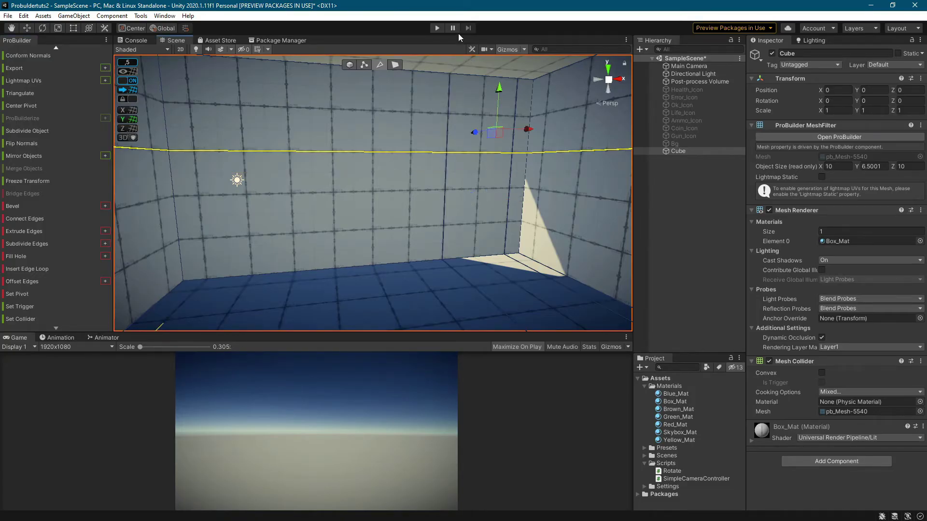
# - Delete the inner doorway face below the new horizontal loop to open the wall through
pyautogui.click(395, 64)
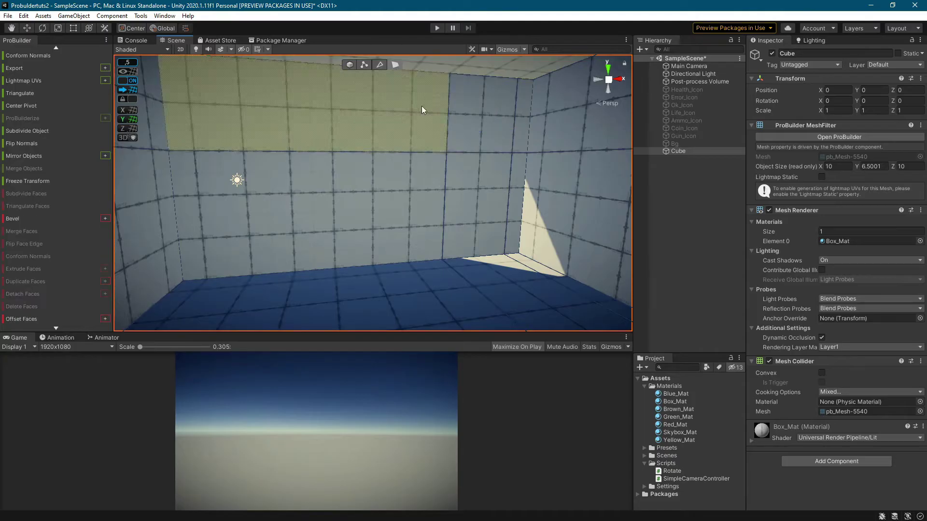
pyautogui.click(466, 180)
pyautogui.keyDown('shift'); pyautogui.click(145, 243); pyautogui.keyUp('shift')
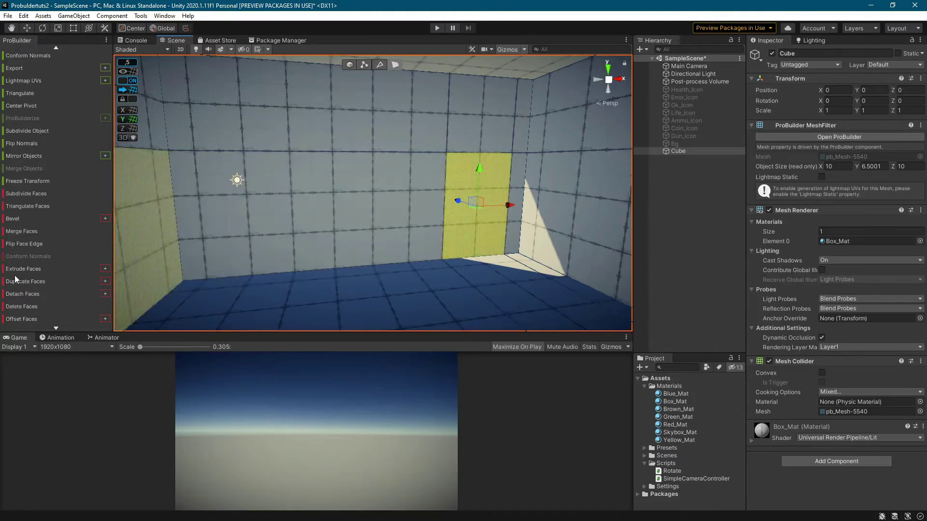
pyautogui.click(30, 306)
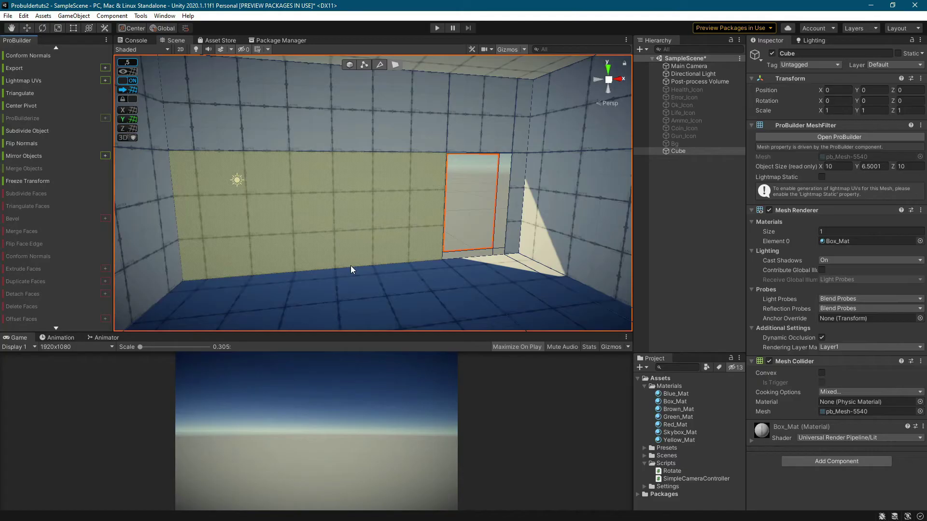
# - Examine the doorway opening and the room's interior from outside the +Z wall
pyautogui.scroll(4, 467, 202)
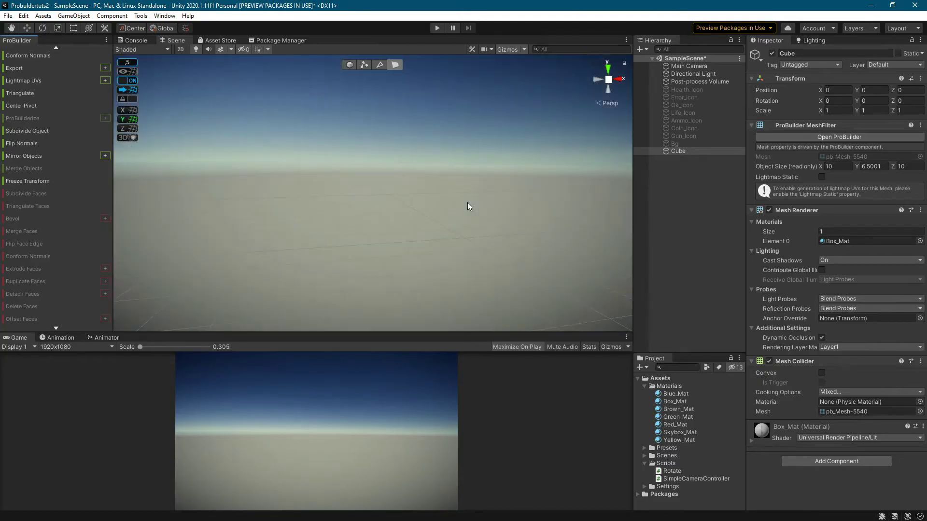
pyautogui.moveTo(442, 210)
pyautogui.mouseDown(button='right')
pyautogui.moveTo(621, 215)
pyautogui.moveTo(882, 201)
pyautogui.mouseUp(button='right')
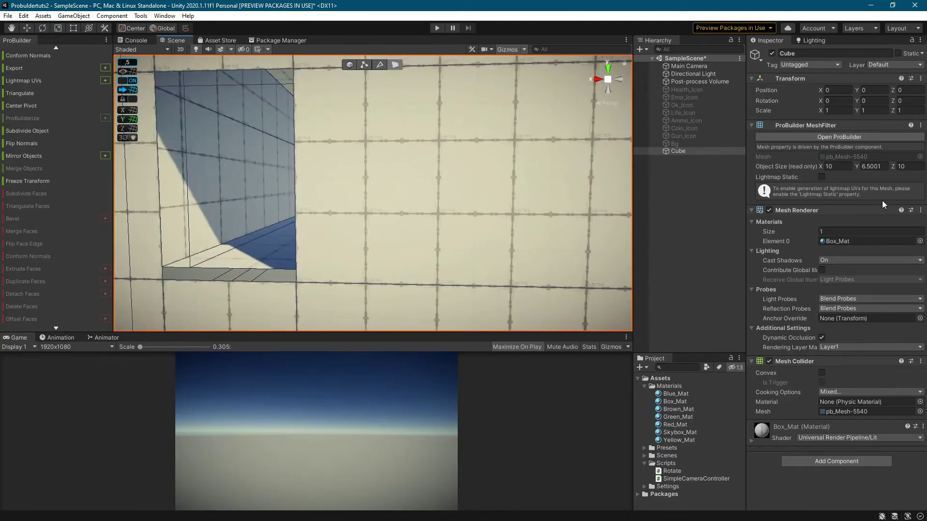
pyautogui.moveTo(417, 224); pyautogui.dragTo(536, 223, button='right')
pyautogui.moveTo(367, 232); pyautogui.dragTo(374, 219, button='middle')
pyautogui.scroll(3, 375, 215)
pyautogui.scroll(-5, 394, 231)
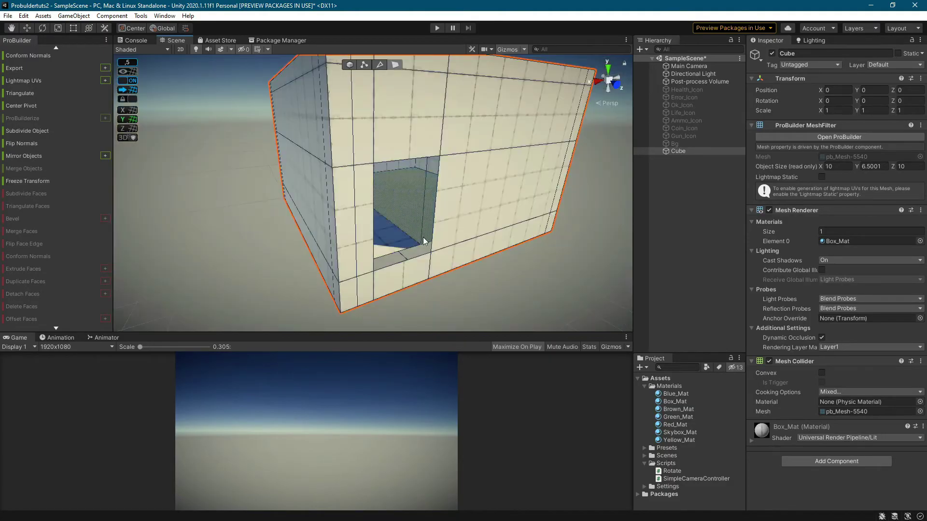
pyautogui.moveTo(425, 239); pyautogui.dragTo(415, 279, button='right')
pyautogui.scroll(10, 383, 272)
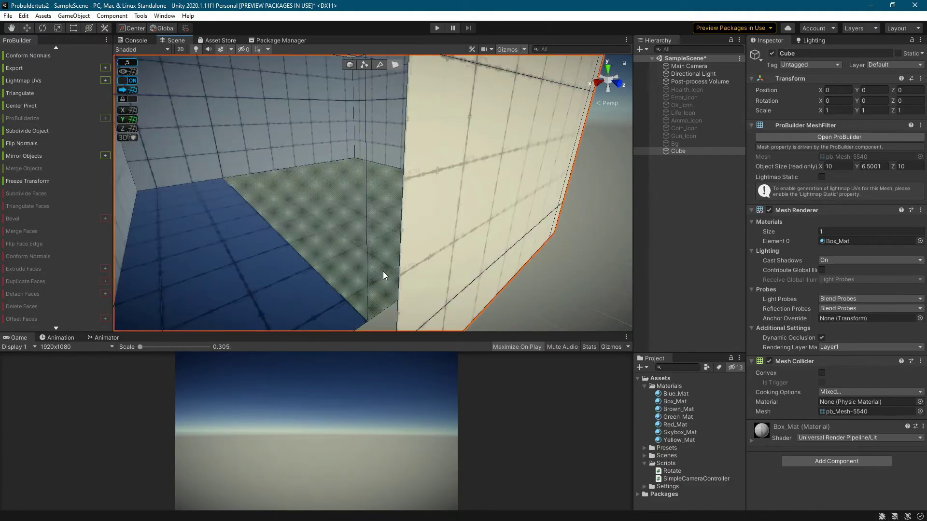
pyautogui.scroll(-10, 384, 271)
# - Select the edges around the doorway's inner opening with Select Holes and extrude them along Z to the outer wall face, filling the wall thickness
pyautogui.moveTo(384, 271)
pyautogui.keyDown('alt'); pyautogui.mouseDown()
pyautogui.moveTo(399, 265)
pyautogui.moveTo(388, 260)
pyautogui.mouseUp(); pyautogui.keyUp('alt')
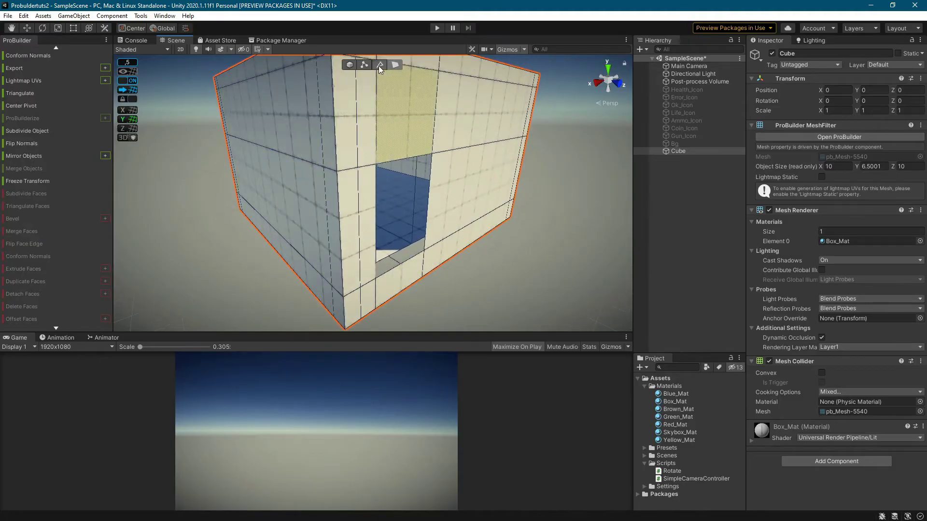
pyautogui.click(380, 66)
pyautogui.click(394, 253)
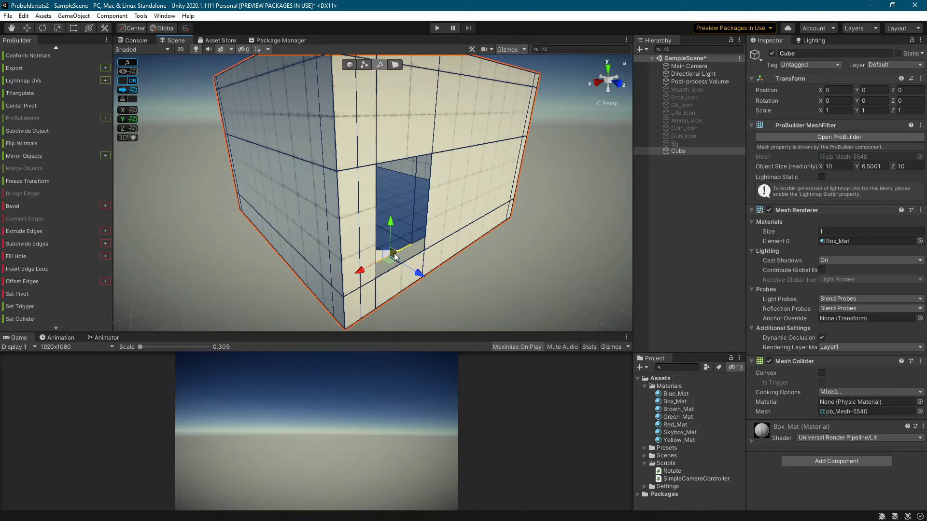
pyautogui.scroll(5, 69, 229)
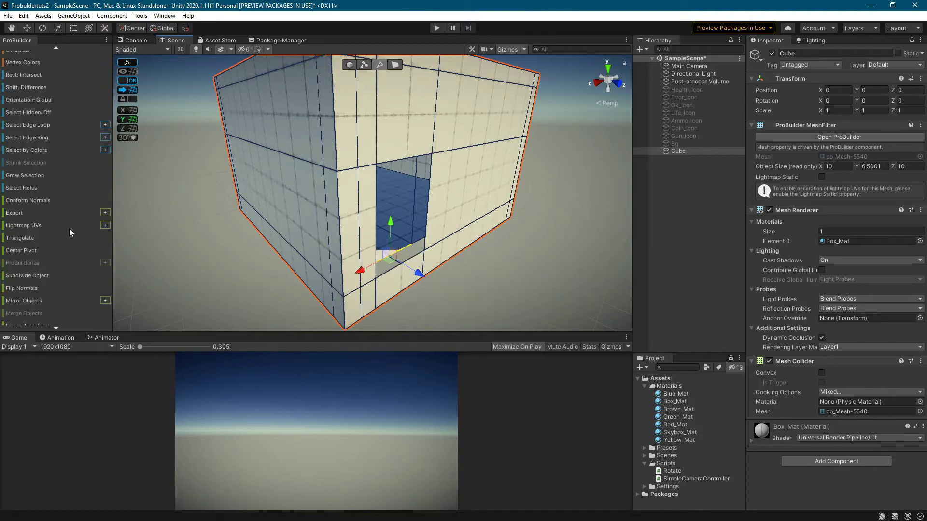
pyautogui.click(35, 188)
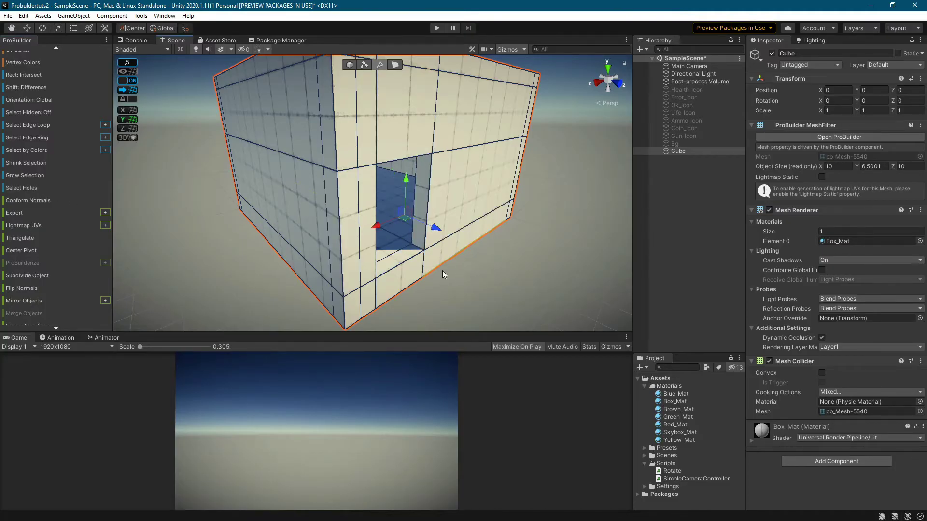
# - Switch to vertex selection and set Select Hidden to On so that overlapping doorway corner vertices can be picked
pyautogui.scroll(3, 442, 273)
pyautogui.scroll(-3, 442, 274)
pyautogui.moveTo(442, 273); pyautogui.dragTo(464, 273, button='right')
pyautogui.moveTo(464, 274); pyautogui.dragTo(433, 240, button='middle')
pyautogui.scroll(3, 442, 250)
pyautogui.scroll(3, 429, 245)
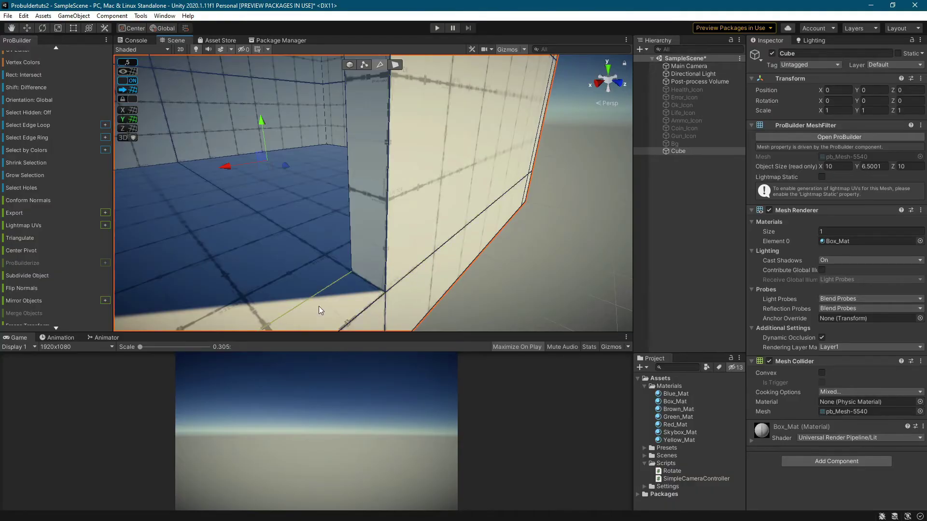
pyautogui.click(363, 65)
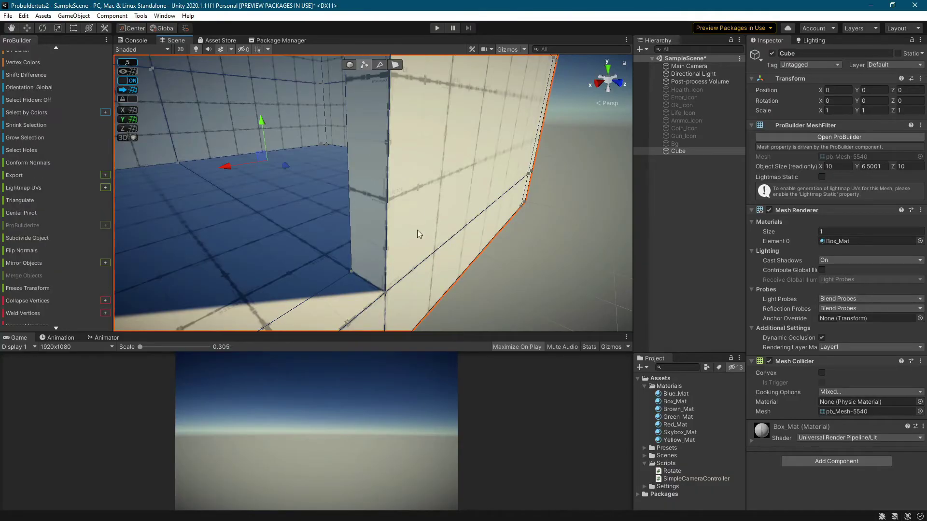
pyautogui.click(385, 293)
pyautogui.moveTo(418, 310)
pyautogui.mouseDown()
pyautogui.moveTo(387, 294)
pyautogui.moveTo(413, 303)
pyautogui.mouseUp()
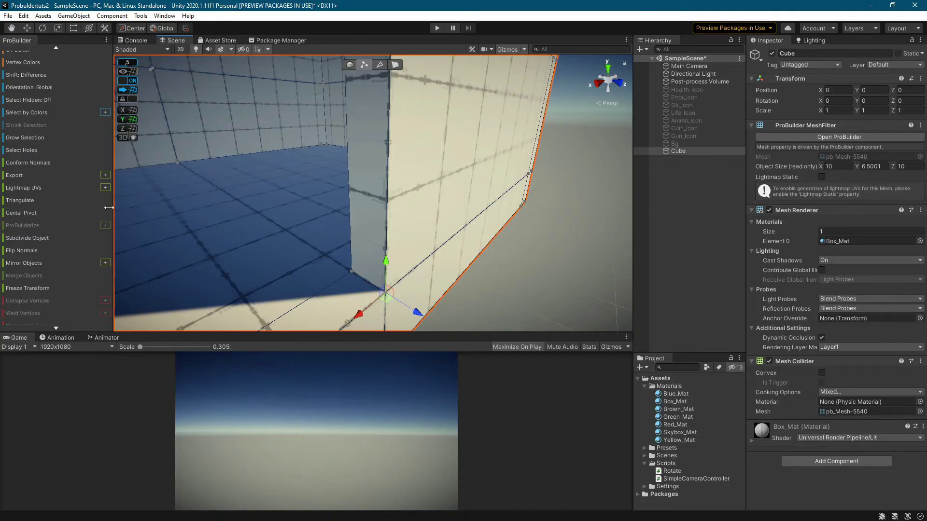
pyautogui.click(47, 100)
pyautogui.scroll(-4, 401, 305)
pyautogui.scroll(4, 401, 302)
pyautogui.moveTo(401, 280); pyautogui.dragTo(406, 277, button='middle')
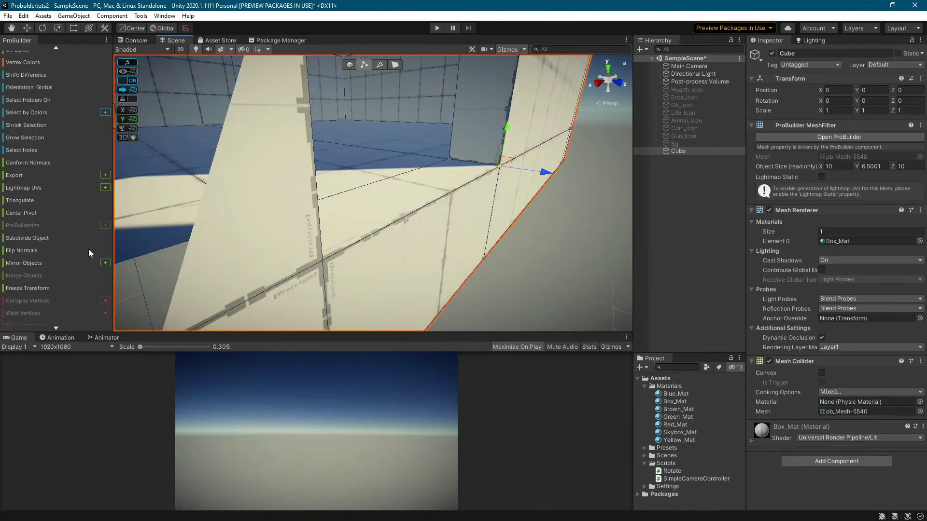
# - Select the overlapping vertices at the doorway's lower −X corner on the outer face and weld them
pyautogui.scroll(-2, 88, 250)
pyautogui.click(503, 168)
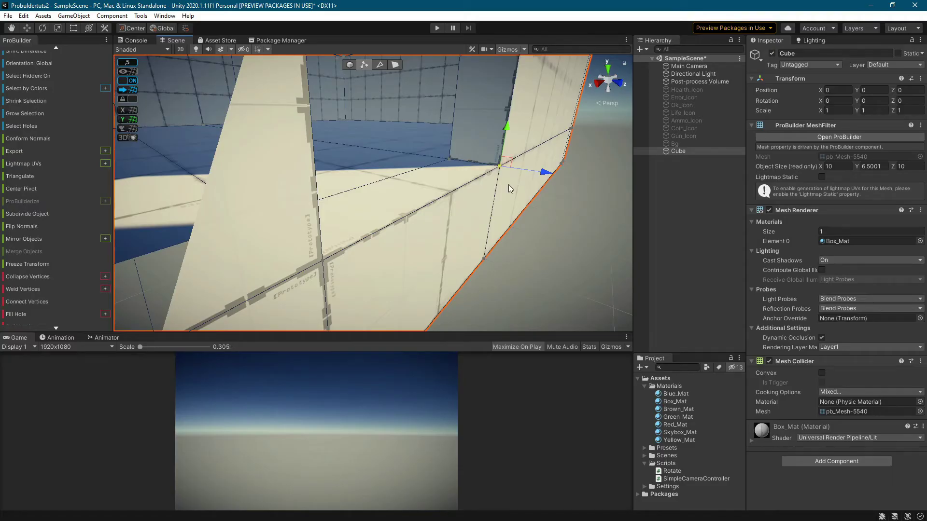
pyautogui.scroll(-3, 77, 203)
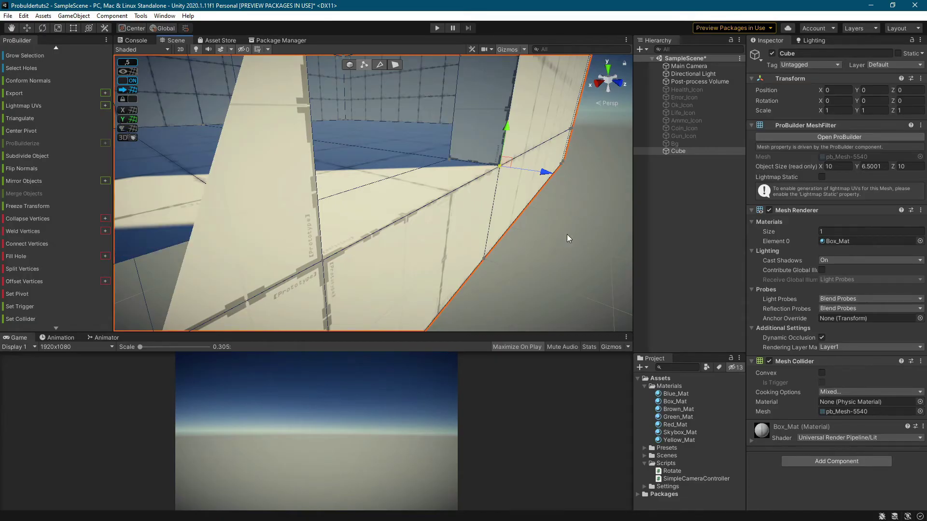
pyautogui.moveTo(581, 241); pyautogui.dragTo(428, 267, button='middle')
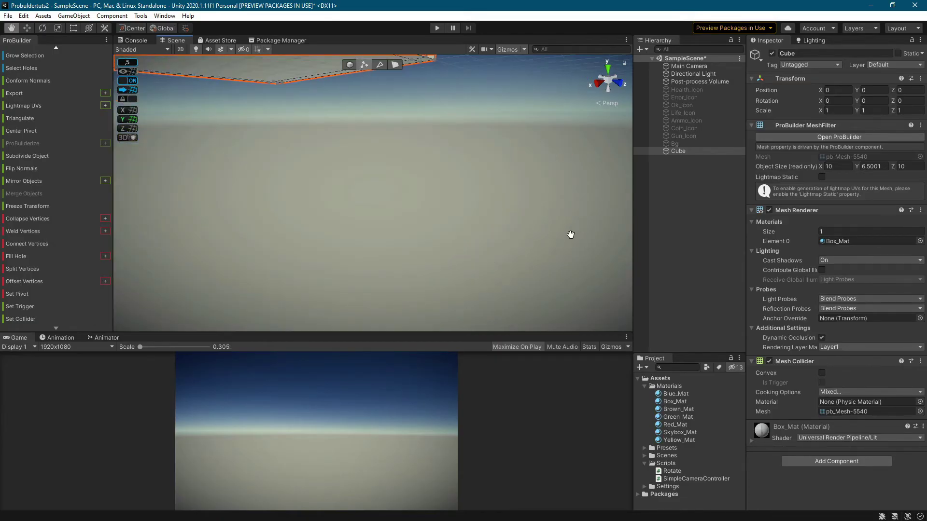
pyautogui.moveTo(428, 267); pyautogui.dragTo(550, 255, button='right')
pyautogui.moveTo(402, 228); pyautogui.dragTo(425, 237, button='middle')
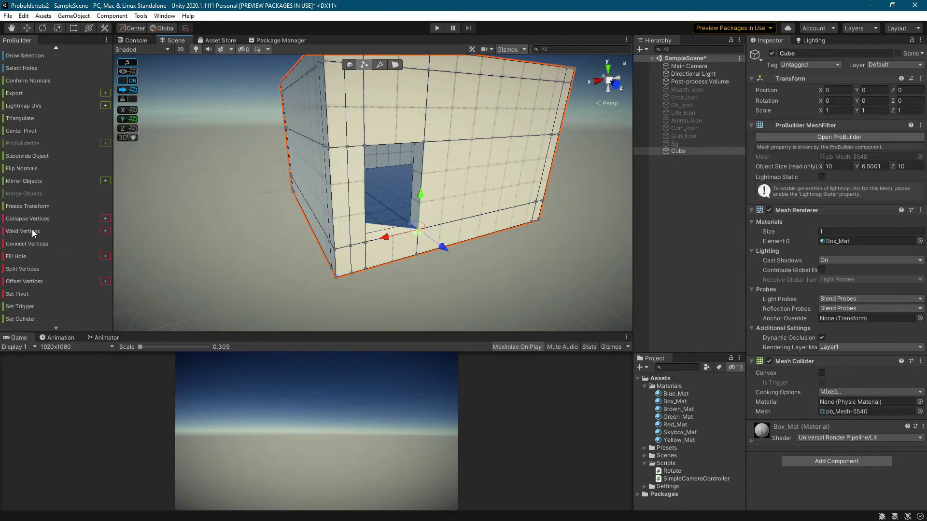
pyautogui.click(444, 254)
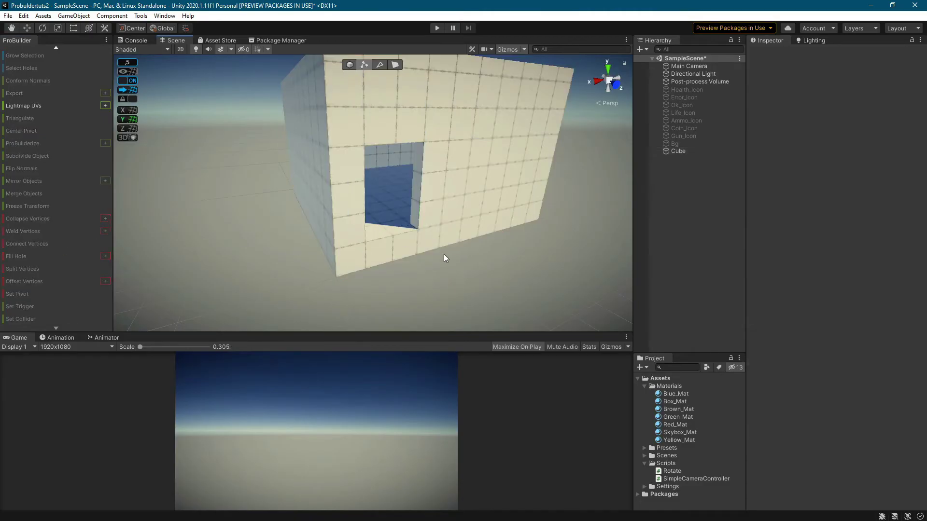
pyautogui.click(418, 230)
pyautogui.moveTo(434, 244)
pyautogui.mouseDown()
pyautogui.moveTo(428, 239)
pyautogui.moveTo(454, 261)
pyautogui.moveTo(441, 253)
pyautogui.mouseUp()
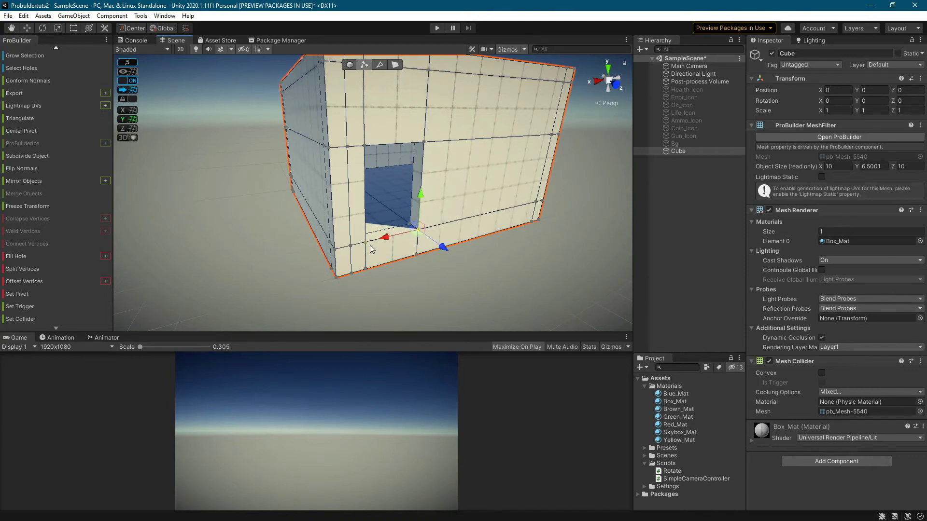
# - Weld the overlapping vertices at the doorway's lower +X corner on the outer face
pyautogui.keyDown('alt'); pyautogui.moveTo(452, 290); pyautogui.dragTo(332, 273); pyautogui.keyUp('alt')
pyautogui.scroll(5, 330, 272)
pyautogui.moveTo(332, 273); pyautogui.dragTo(324, 268, button='middle')
pyautogui.click(356, 249)
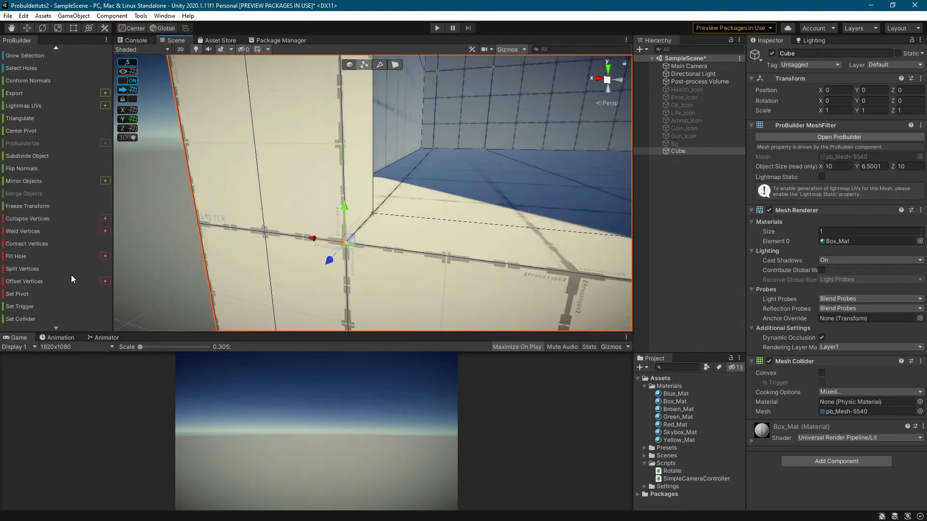
pyautogui.click(31, 231)
# - Select the vertices at the doorway's upper +X corner, try moving them along Z, and undo the move
pyautogui.moveTo(270, 179); pyautogui.dragTo(328, 211, button='right')
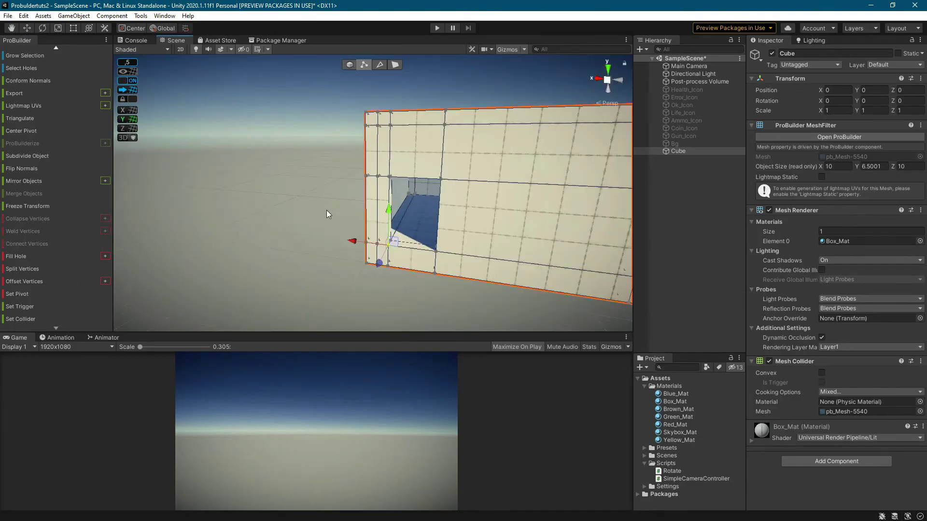
pyautogui.moveTo(368, 286); pyautogui.dragTo(408, 221)
pyautogui.click(388, 176)
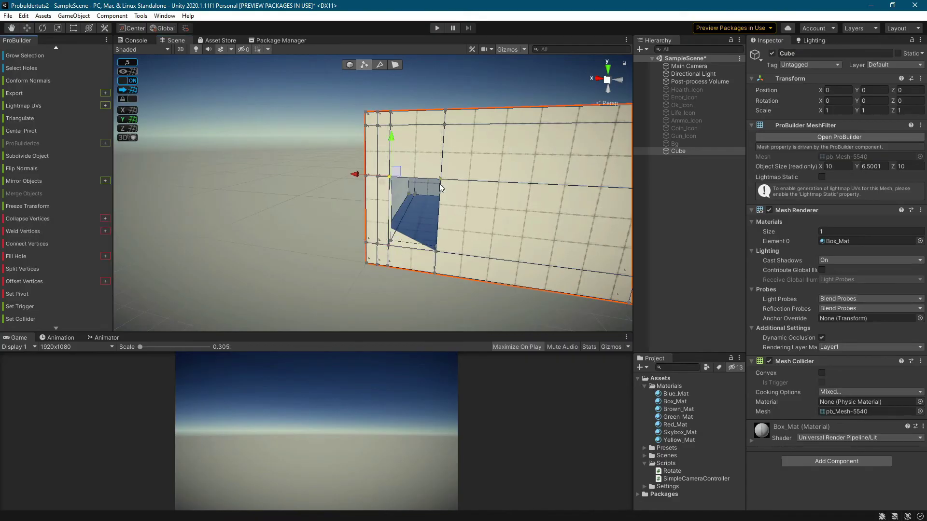
pyautogui.moveTo(440, 189); pyautogui.dragTo(564, 205, button='right')
pyautogui.moveTo(241, 251); pyautogui.dragTo(386, 209, button='middle')
pyautogui.moveTo(475, 125); pyautogui.dragTo(486, 127)
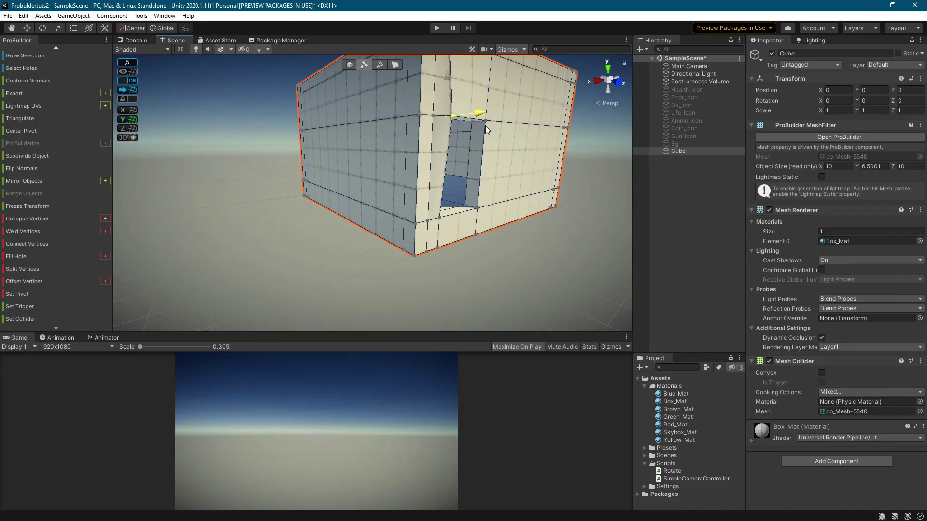
pyautogui.hotkey('ctrl', 'z')
pyautogui.hotkey('ctrl', 'z')
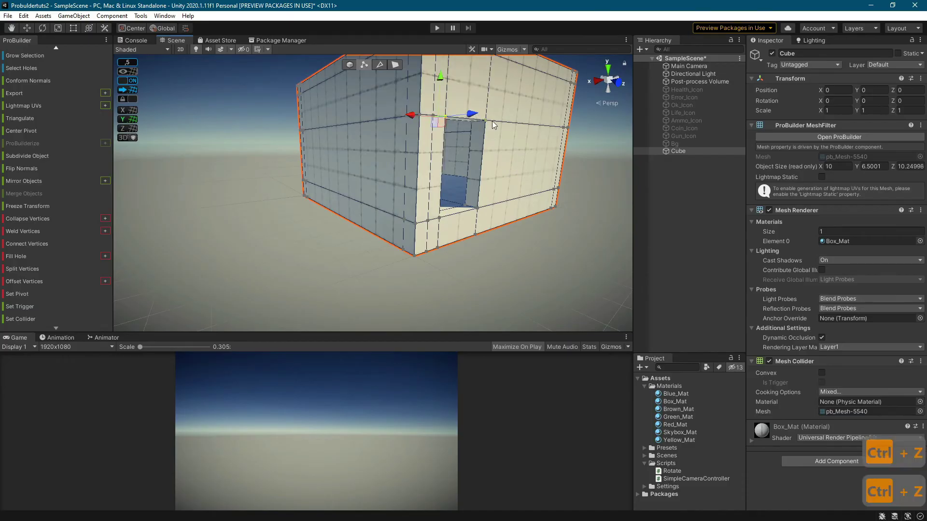
# - Weld the overlapping vertices at the doorway's upper −X corner on the outer face
pyautogui.click(485, 121)
pyautogui.moveTo(523, 173); pyautogui.dragTo(542, 174, button='right')
pyautogui.moveTo(454, 181); pyautogui.dragTo(509, 144, button='middle')
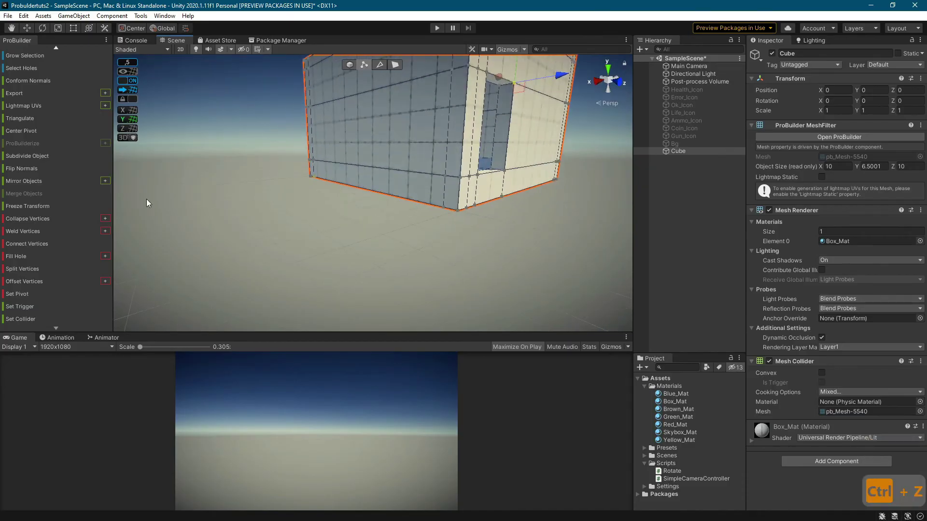
pyautogui.click(34, 232)
pyautogui.moveTo(454, 218); pyautogui.dragTo(521, 192, button='right')
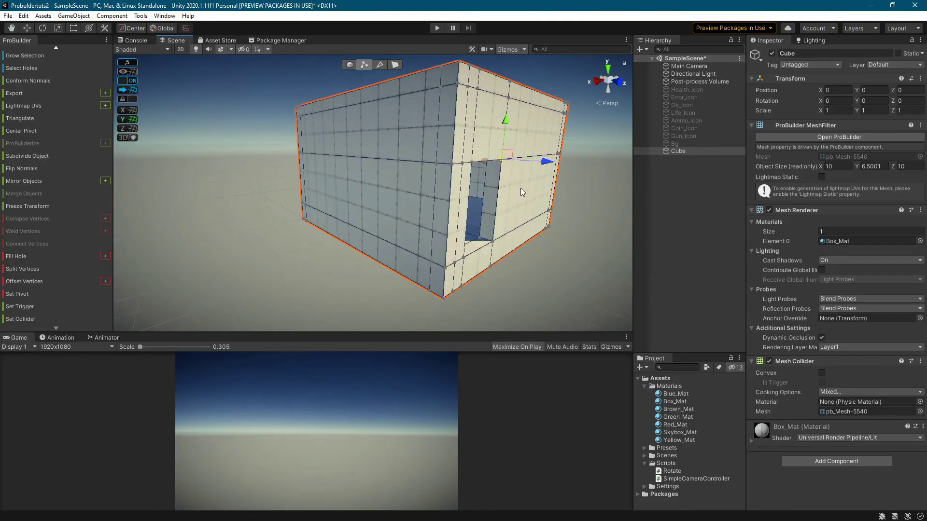
pyautogui.click(502, 159)
pyautogui.moveTo(548, 164)
pyautogui.mouseDown()
pyautogui.moveTo(563, 165)
pyautogui.moveTo(540, 166)
pyautogui.mouseUp()
# - Insert two vertical edge loops in the +Z wall, about 2 and 4 units from the doorway's −X side
pyautogui.moveTo(540, 165); pyautogui.dragTo(483, 246, button='right')
pyautogui.moveTo(483, 248); pyautogui.dragTo(463, 237, button='middle')
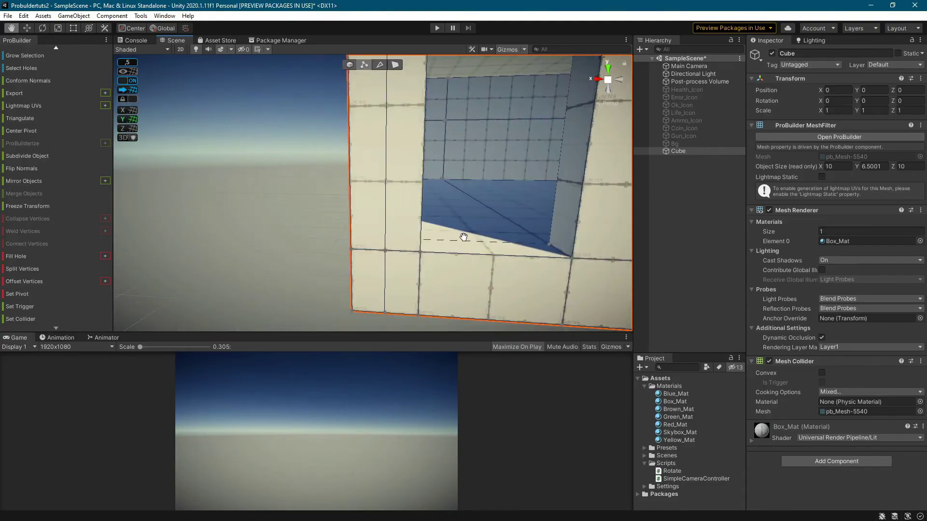
pyautogui.scroll(-6, 463, 237)
pyautogui.click(438, 209)
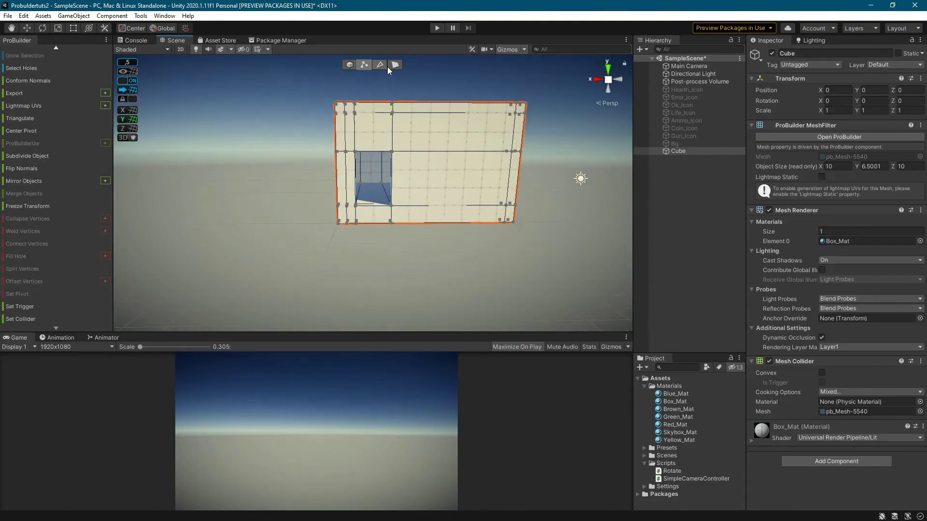
pyautogui.click(386, 66)
pyautogui.scroll(3, 468, 199)
pyautogui.click(424, 214)
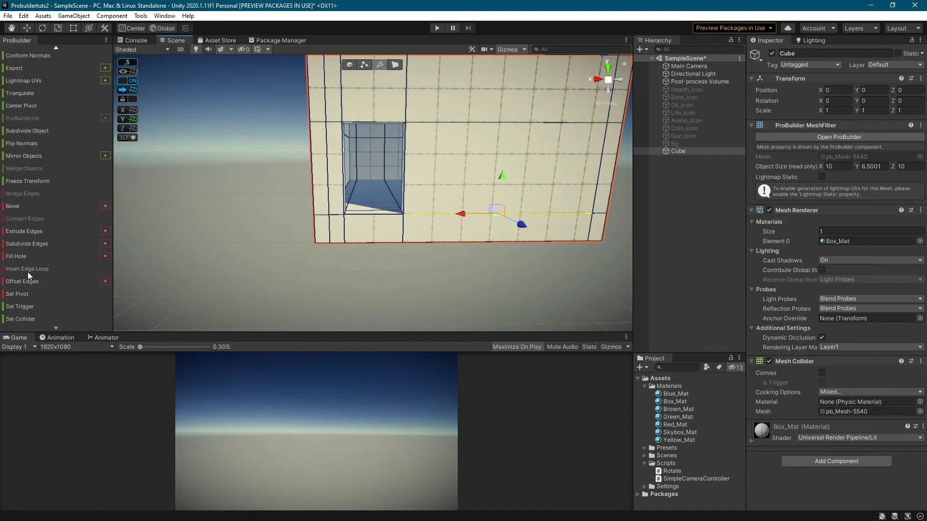
pyautogui.click(30, 269)
pyautogui.moveTo(425, 151)
pyautogui.mouseDown()
pyautogui.moveTo(405, 151)
pyautogui.moveTo(431, 148)
pyautogui.mouseUp()
pyautogui.click(526, 213)
pyautogui.click(28, 269)
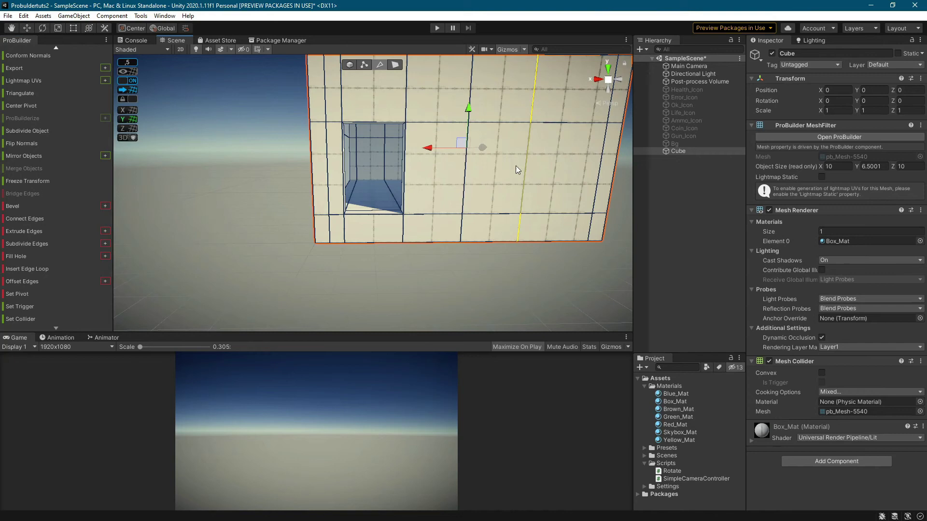
# - Insert a horizontal edge loop about 1 unit above the doorway's bottom and delete the outer 2 × 2 window face above it
pyautogui.click(523, 181)
pyautogui.click(25, 268)
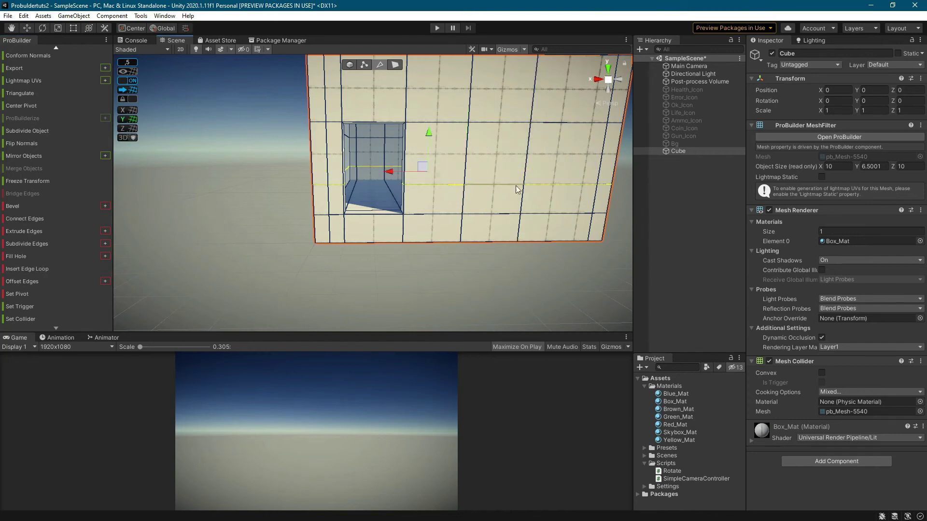
pyautogui.click(395, 64)
pyautogui.click(496, 150)
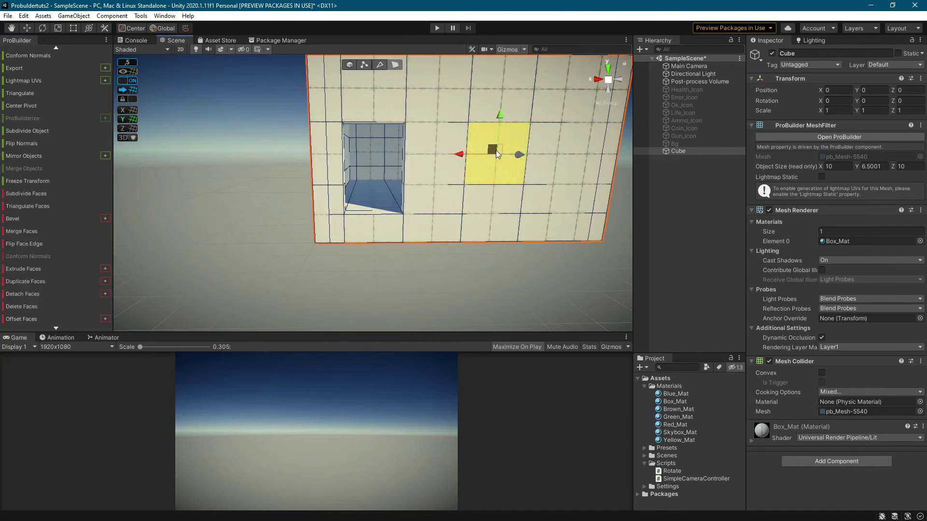
pyautogui.click(84, 306)
# - Delete the matching inner face of the +Z wall from inside the room to open the window through
pyautogui.scroll(5, 487, 155)
pyautogui.moveTo(488, 156); pyautogui.dragTo(309, 121, button='right')
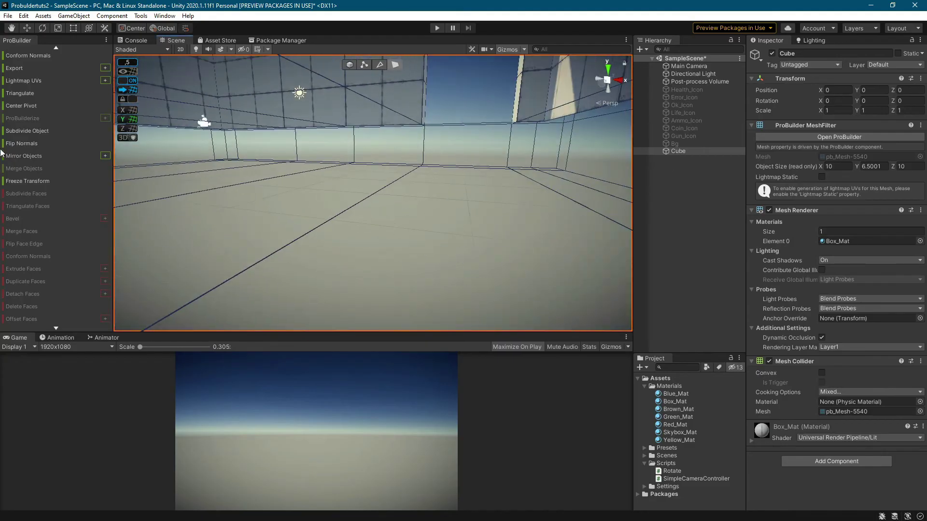
pyautogui.moveTo(309, 120); pyautogui.dragTo(359, 210, button='middle')
pyautogui.click(456, 207)
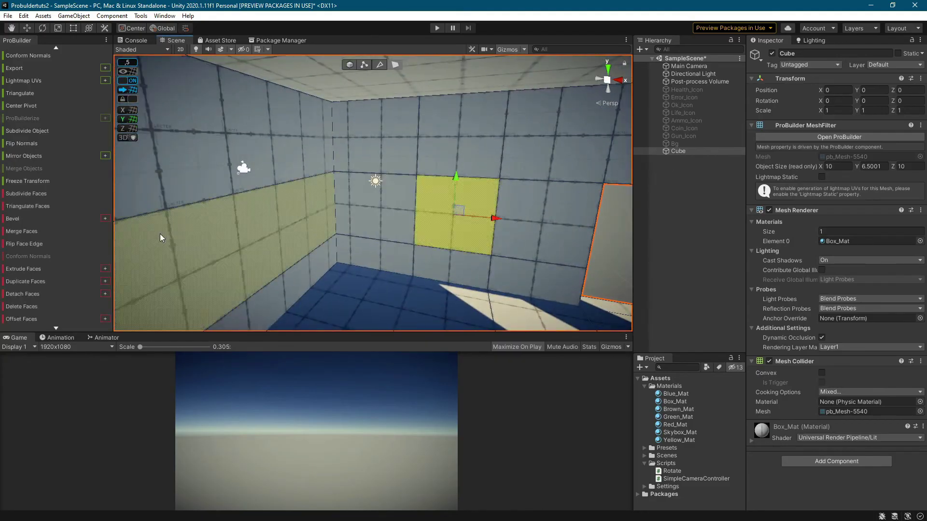
pyautogui.click(33, 309)
# - Select the window's inner hole edges, extrude them along Z to the outer wall face, and switch to vertex selection
pyautogui.scroll(5, 477, 230)
pyautogui.moveTo(477, 229); pyautogui.dragTo(149, 269, button='right')
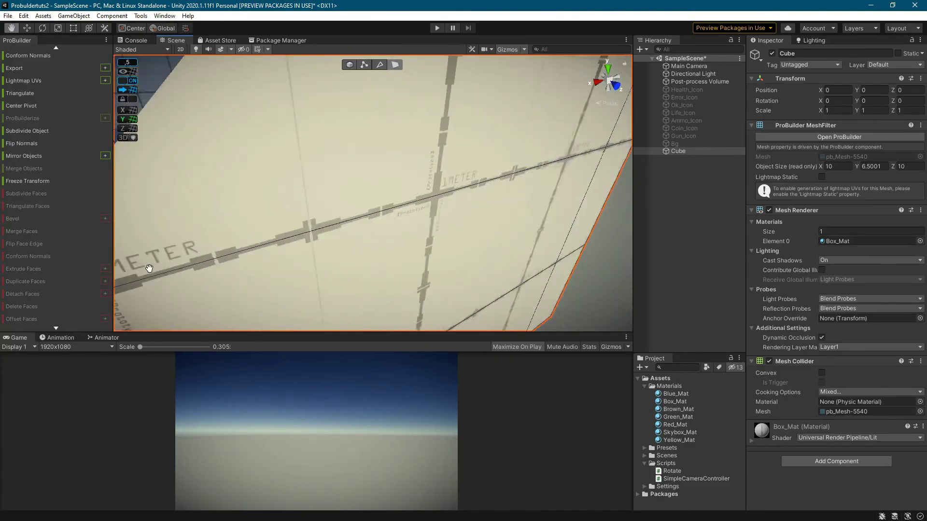
pyautogui.scroll(-5, 193, 241)
pyautogui.moveTo(235, 217); pyautogui.dragTo(268, 206, button='right')
pyautogui.moveTo(268, 207); pyautogui.dragTo(335, 213, button='middle')
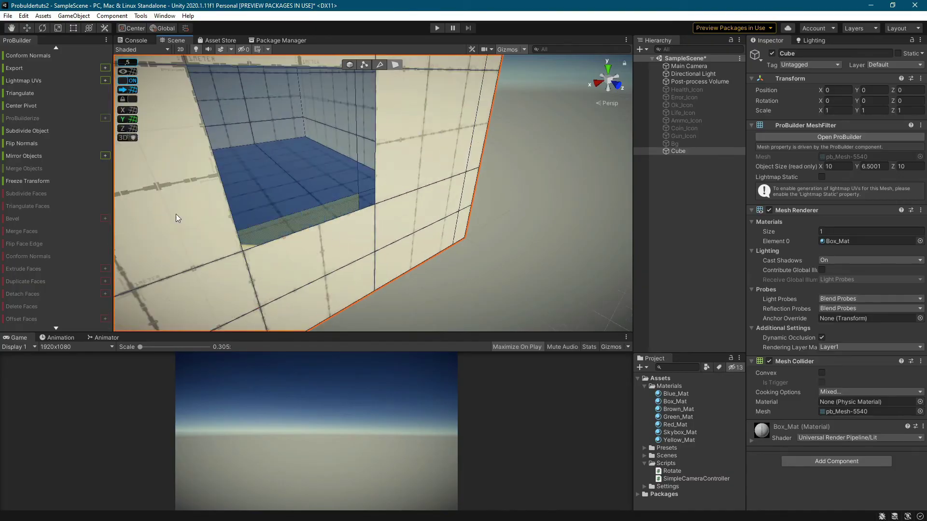
pyautogui.scroll(-2, 49, 220)
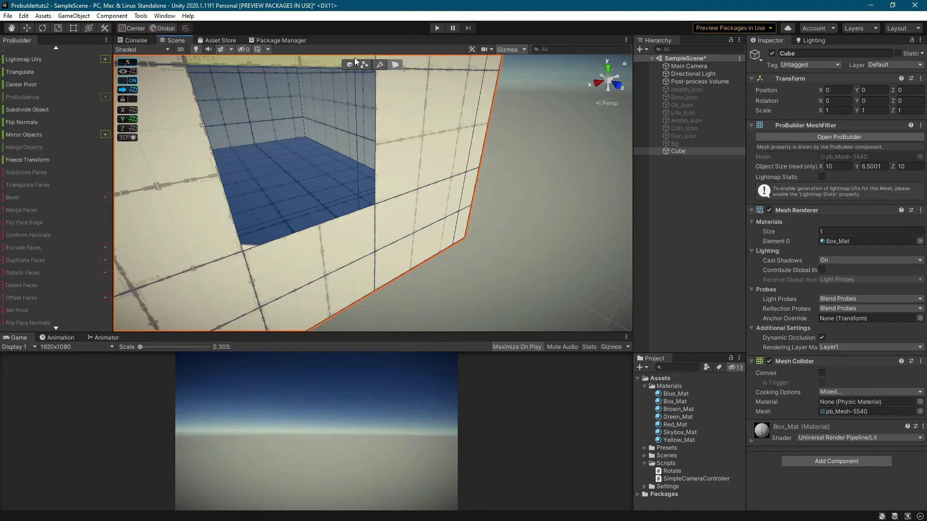
pyautogui.click(338, 200)
pyautogui.scroll(2, 43, 168)
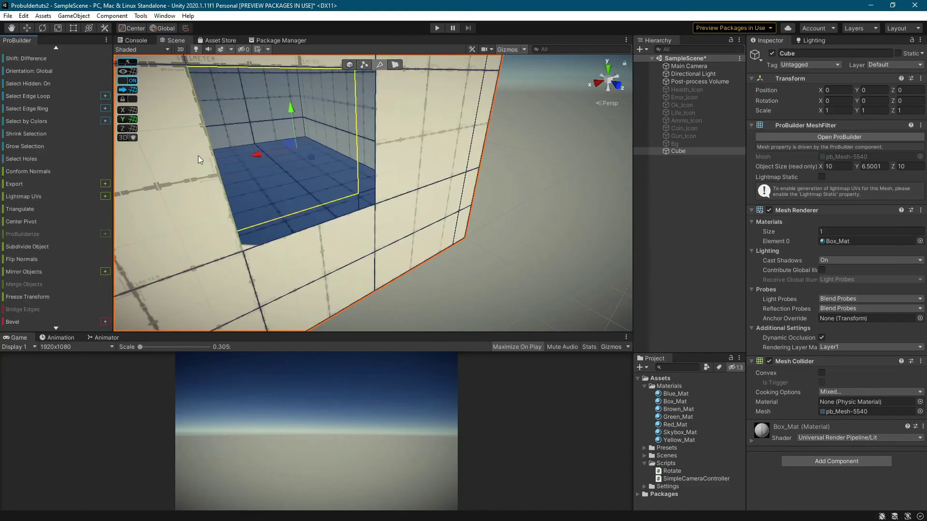
pyautogui.press('f')
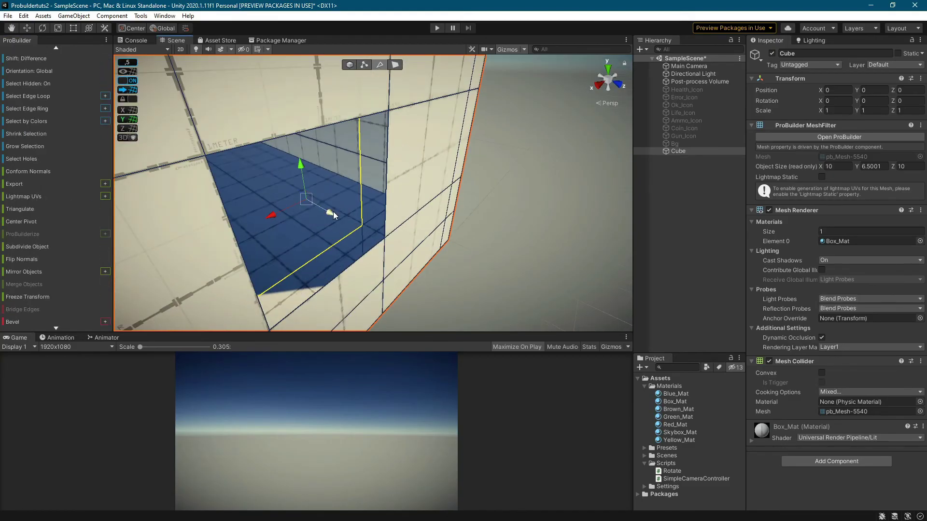
pyautogui.press('h')
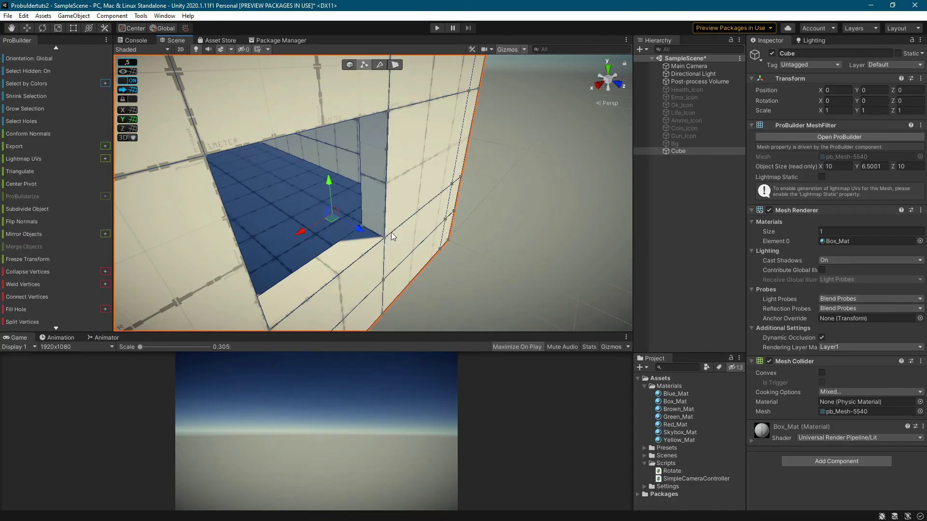
# - Weld the overlapping vertices at the window's outer hole corners to join the extruded edges to the outer wall
pyautogui.click(390, 236)
pyautogui.moveTo(398, 119); pyautogui.dragTo(400, 121)
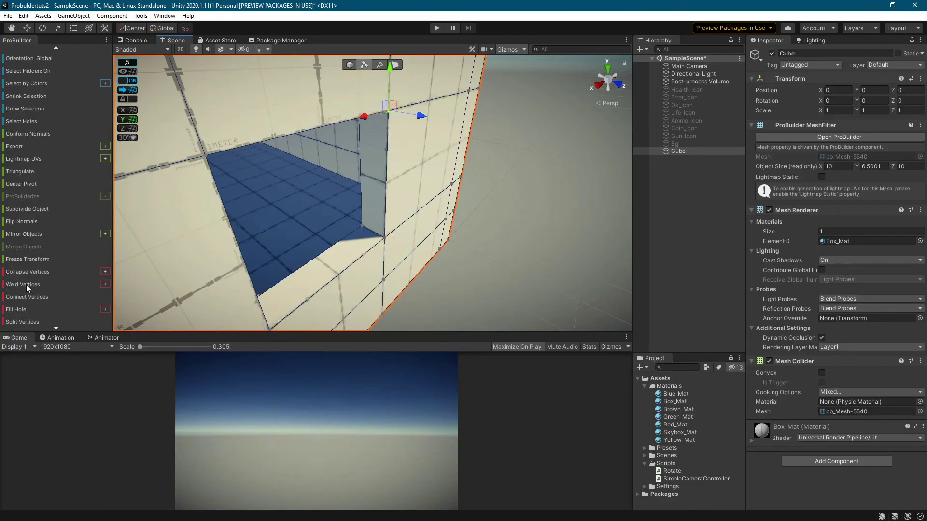
pyautogui.click(26, 285)
pyautogui.moveTo(202, 217); pyautogui.dragTo(358, 187, button='right')
pyautogui.keyDown('alt'); pyautogui.moveTo(358, 187); pyautogui.dragTo(236, 171); pyautogui.keyUp('alt')
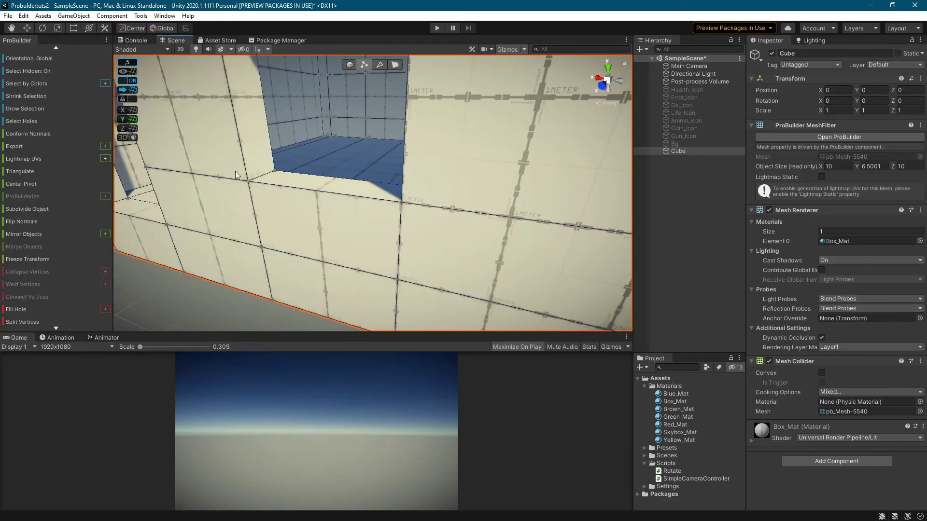
pyautogui.keyDown('alt'); pyautogui.moveTo(137, 236); pyautogui.dragTo(342, 223); pyautogui.keyUp('alt')
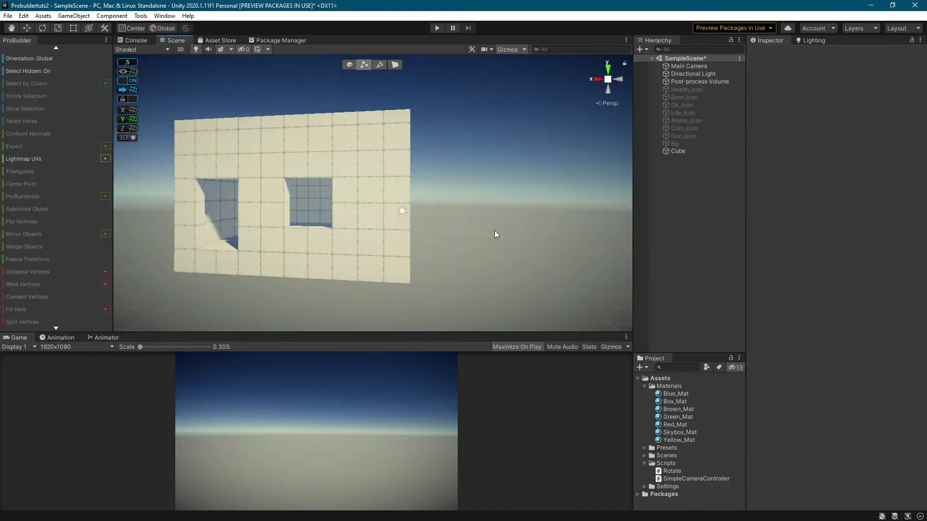
pyautogui.keyDown('alt'); pyautogui.moveTo(494, 231); pyautogui.dragTo(521, 174); pyautogui.keyUp('alt')
# - Reset the Main Camera's transform to the origin and switch its projection to Perspective
pyautogui.click(693, 67)
pyautogui.scroll(-6, 564, 174)
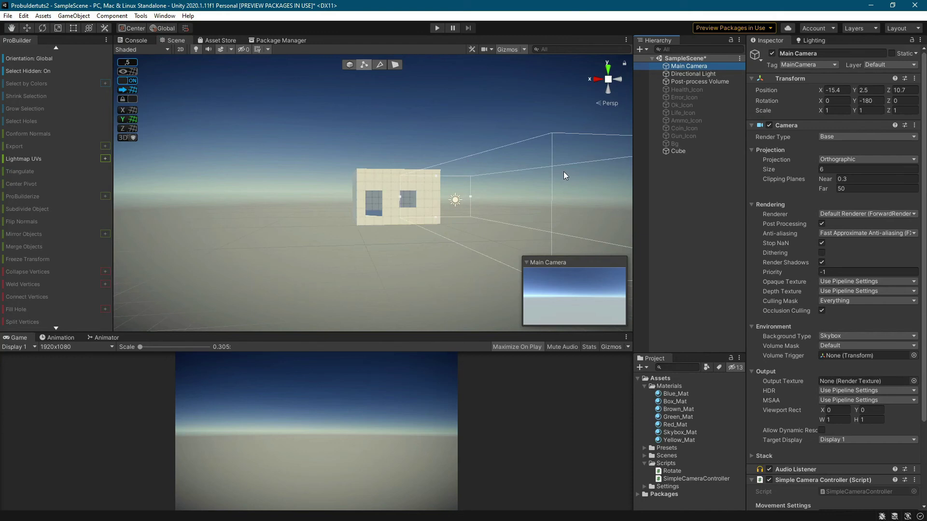
pyautogui.scroll(3, 545, 189)
pyautogui.click(683, 152)
pyautogui.click(704, 66)
pyautogui.click(916, 79)
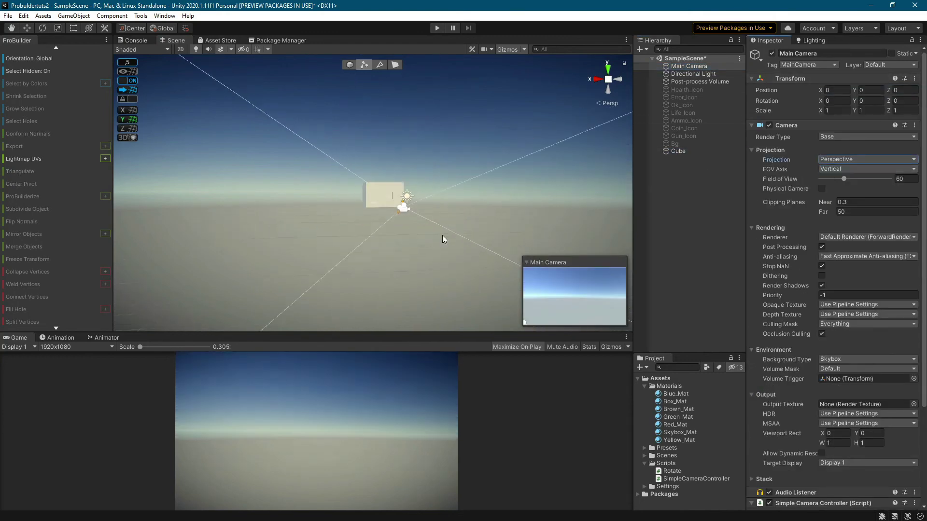
pyautogui.scroll(-3, 442, 236)
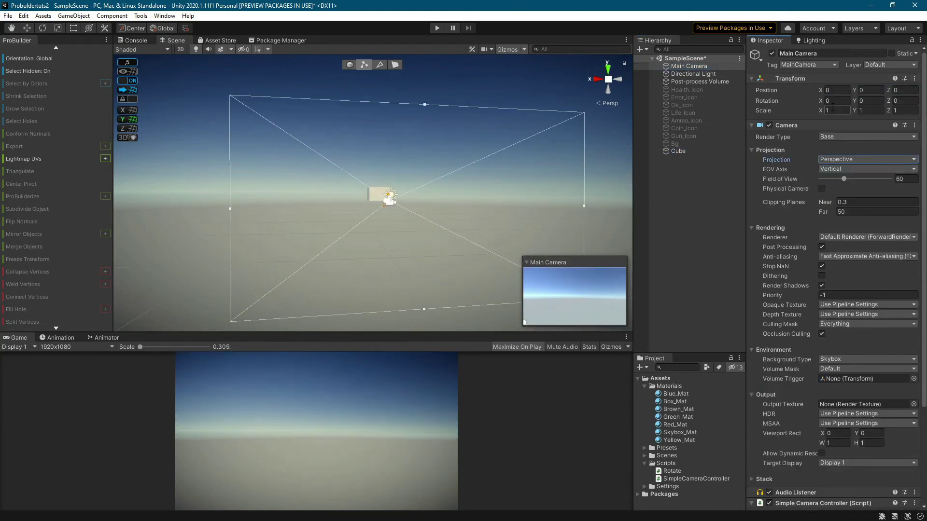
# - Place the Main Camera at about (4, 2.9, 3.03), turned about -196° in Y toward the doorway and window, and enlarge the Game view
pyautogui.moveTo(821, 101); pyautogui.dragTo(283, 244)
pyautogui.moveTo(854, 90); pyautogui.dragTo(899, 88)
pyautogui.moveTo(821, 90); pyautogui.dragTo(836, 96)
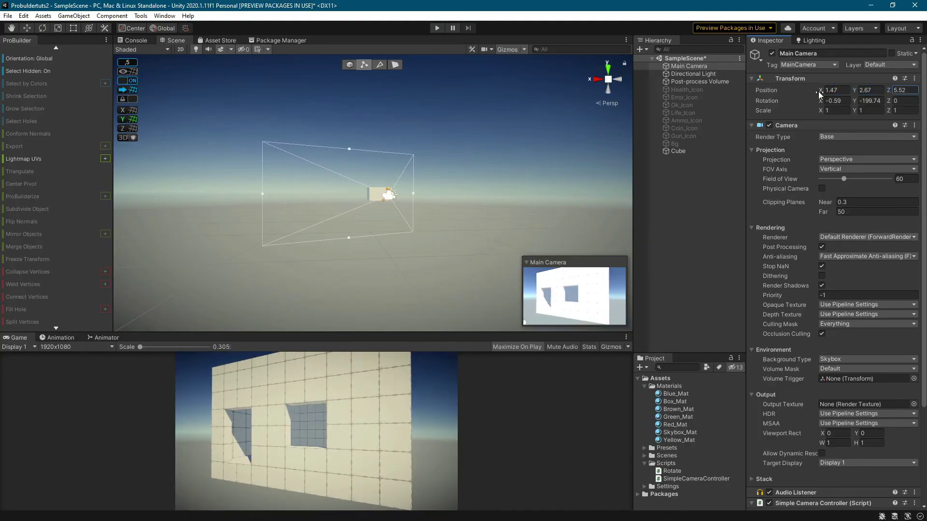
pyautogui.moveTo(820, 92); pyautogui.dragTo(921, 95)
pyautogui.moveTo(855, 91); pyautogui.dragTo(883, 91)
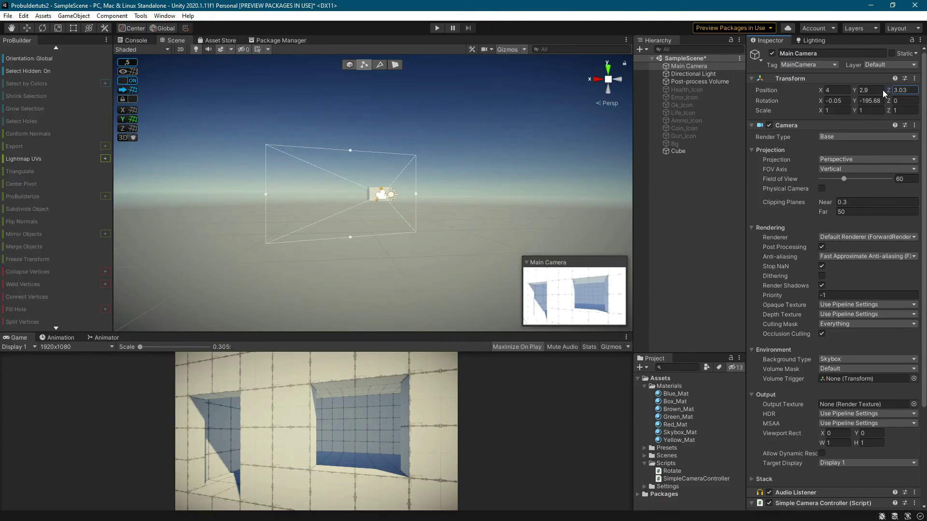
pyautogui.moveTo(821, 90); pyautogui.dragTo(823, 91)
pyautogui.moveTo(529, 333); pyautogui.dragTo(526, 169)
# - Change the Directional Light's colour to a desaturated, pale grey
pyautogui.click(693, 73)
pyautogui.click(864, 151)
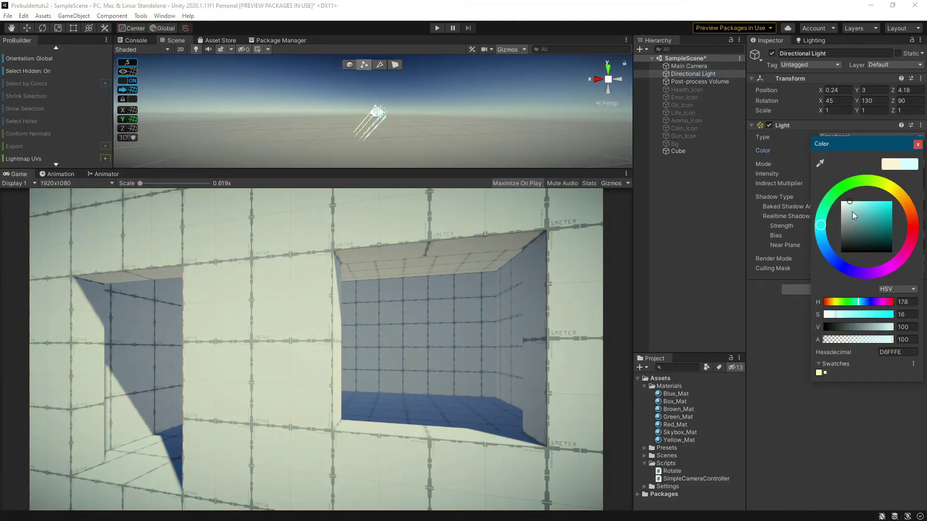
pyautogui.moveTo(852, 215); pyautogui.dragTo(845, 206)
pyautogui.click(917, 145)
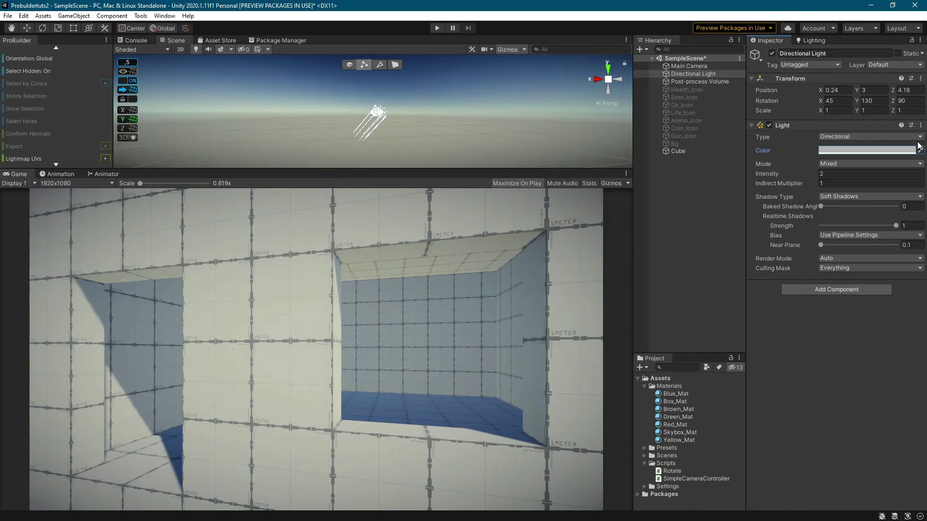
# - Mark the room cube as static and clear the scene's baked lighting data
pyautogui.click(681, 151)
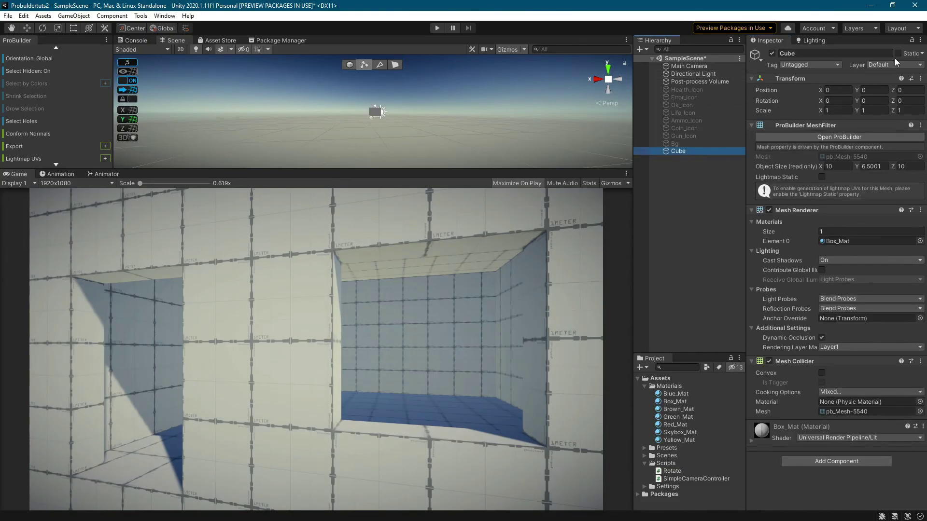
pyautogui.click(898, 53)
pyautogui.click(814, 41)
pyautogui.click(920, 464)
pyautogui.click(891, 485)
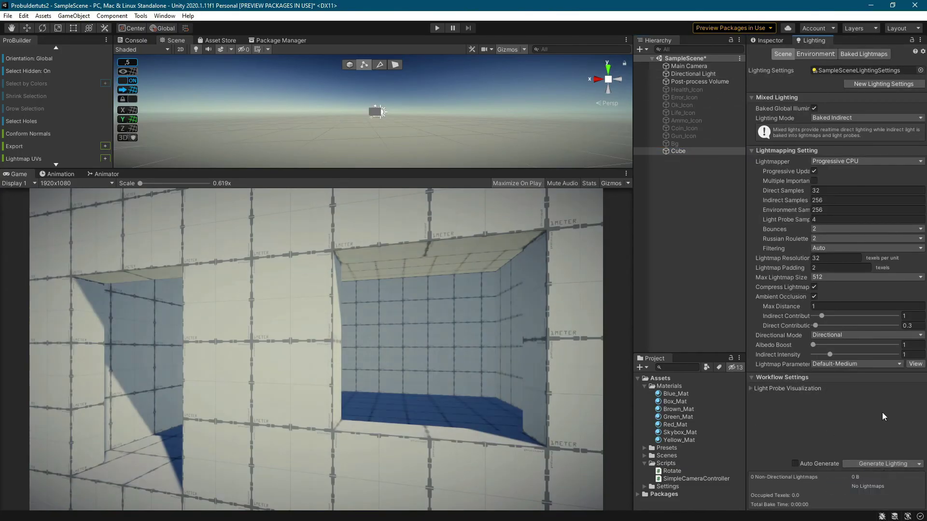
# - Set the lightmapper to Progressive GPU (Preview) and generate the scene's lighting
pyautogui.click(867, 161)
pyautogui.click(859, 197)
pyautogui.click(893, 465)
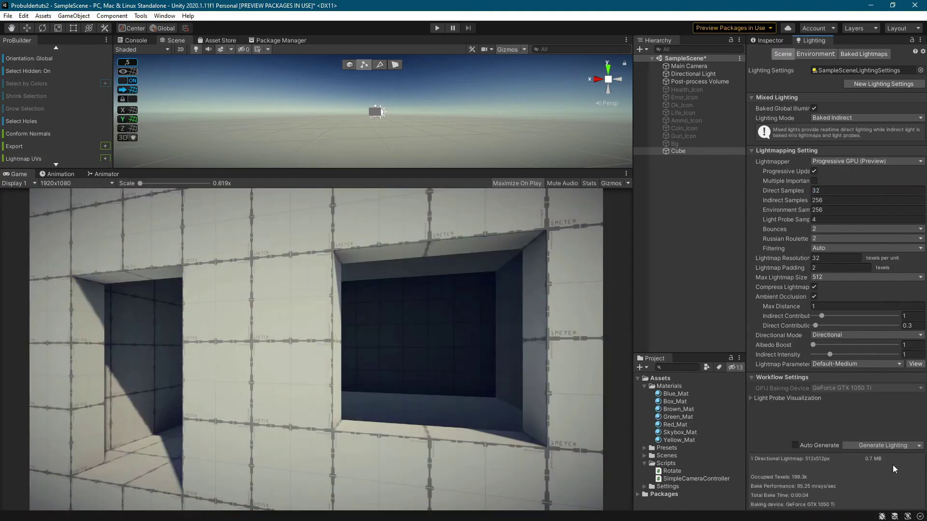
# - Rotate the Directional Light to about X 20.1, Y 144.3, Z 109.4 so the light enters through the doorway
pyautogui.click(767, 41)
pyautogui.click(694, 74)
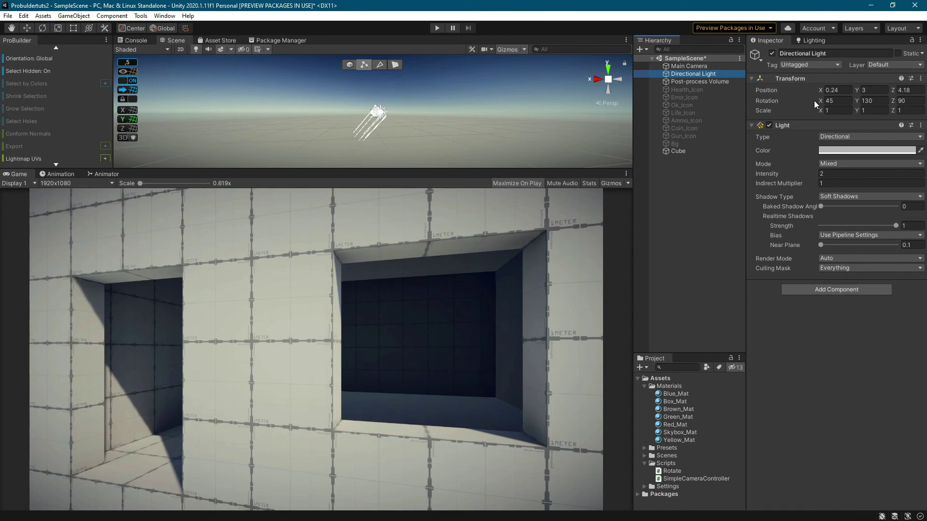
pyautogui.moveTo(820, 101); pyautogui.dragTo(457, 114)
pyautogui.moveTo(857, 101); pyautogui.dragTo(888, 96)
pyautogui.moveTo(893, 101); pyautogui.dragTo(6, 94)
pyautogui.moveTo(819, 100); pyautogui.dragTo(873, 88)
# - Set the Directional Light's position to 0 on all three axes
pyautogui.moveTo(894, 91); pyautogui.dragTo(913, 90)
pyautogui.click(905, 90)
pyautogui.write('0')
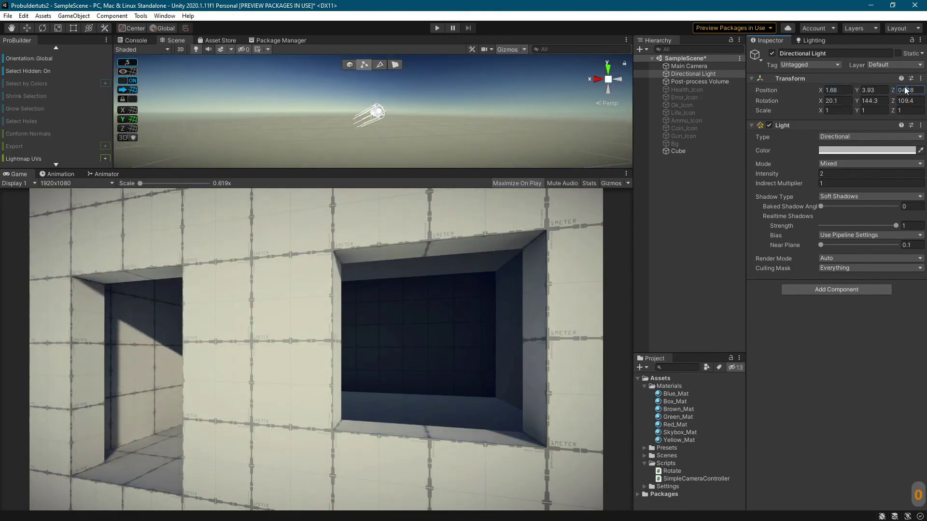
pyautogui.click(869, 91)
pyautogui.write('0')
pyautogui.click(841, 91)
pyautogui.write('0')
# - Turn the Directional Light to about 158° in Y and set its Indirect Multiplier to 2
pyautogui.moveTo(860, 103); pyautogui.dragTo(574, 238)
pyautogui.write('2')
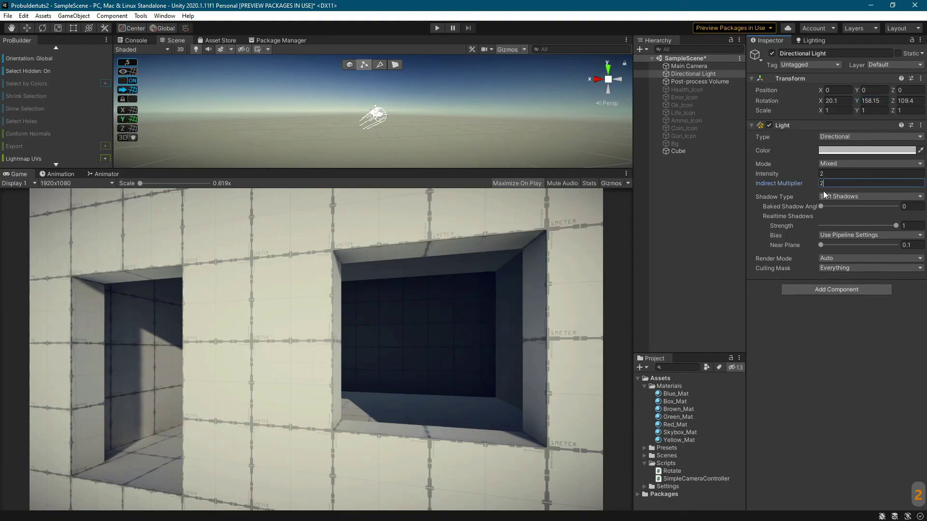